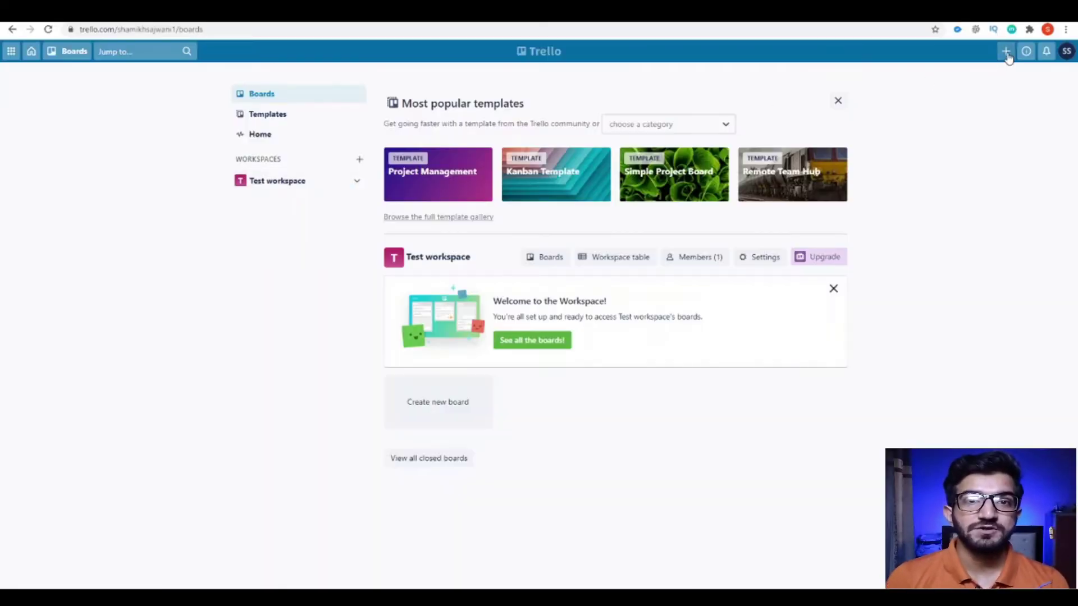
Start a new board in Test workspace with Workspace visibility and title it First Board.
{"action": "left_click", "coordinate": [1006, 52]}
{"action": "left_click", "coordinate": [952, 107]}
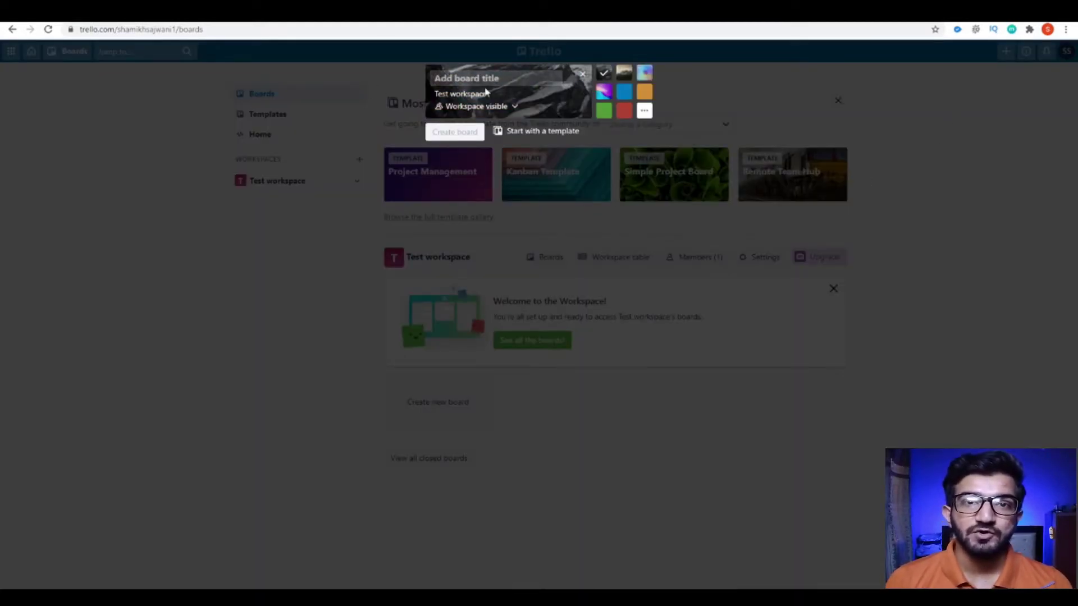
{"action": "left_click", "coordinate": [504, 108]}
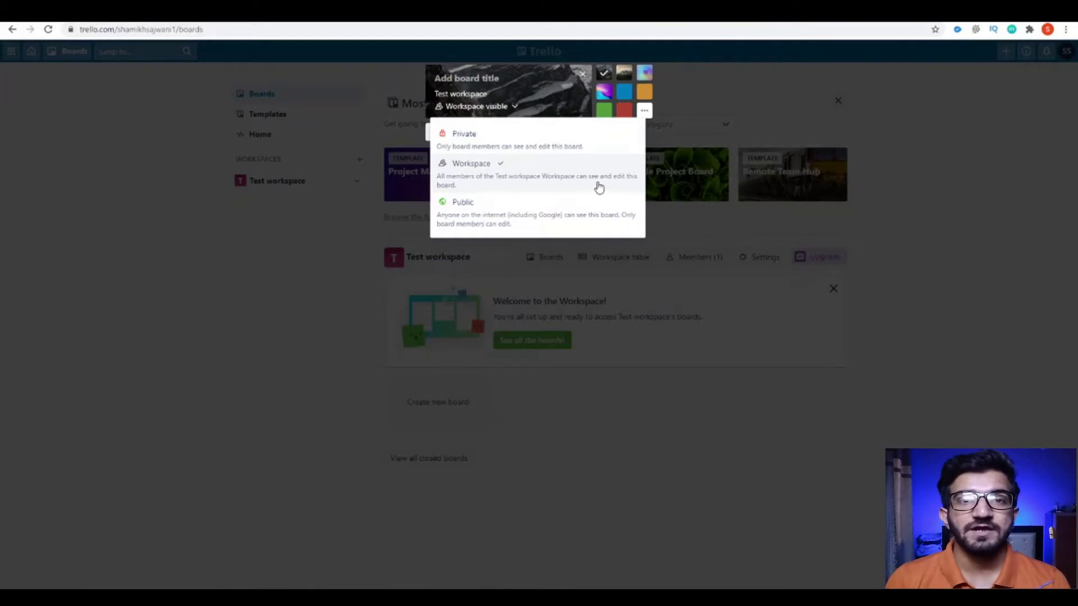
{"action": "left_click", "coordinate": [486, 78]}
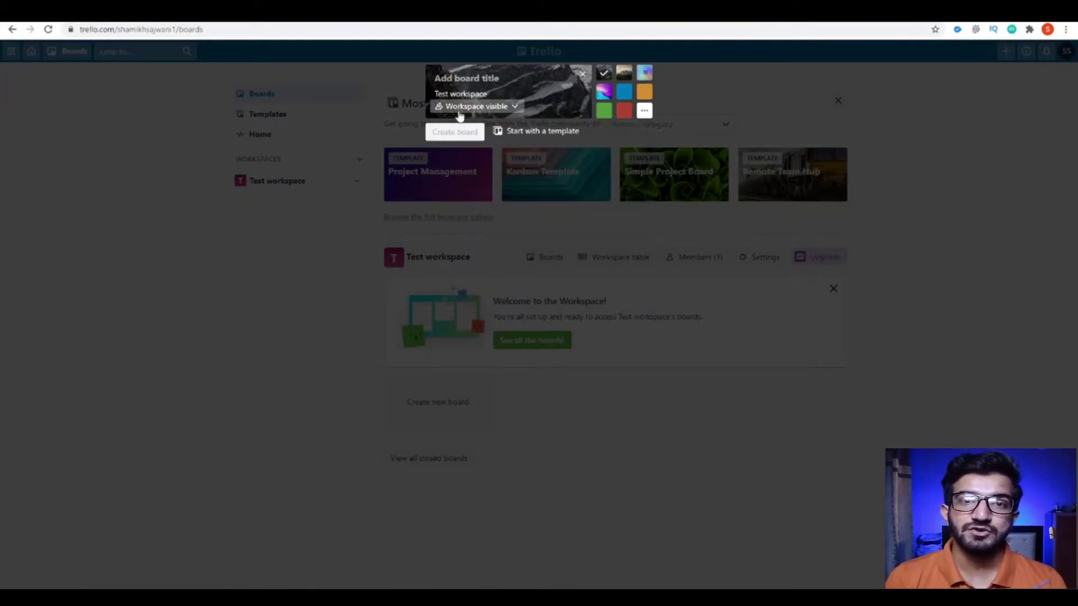
{"action": "left_click", "coordinate": [467, 79]}
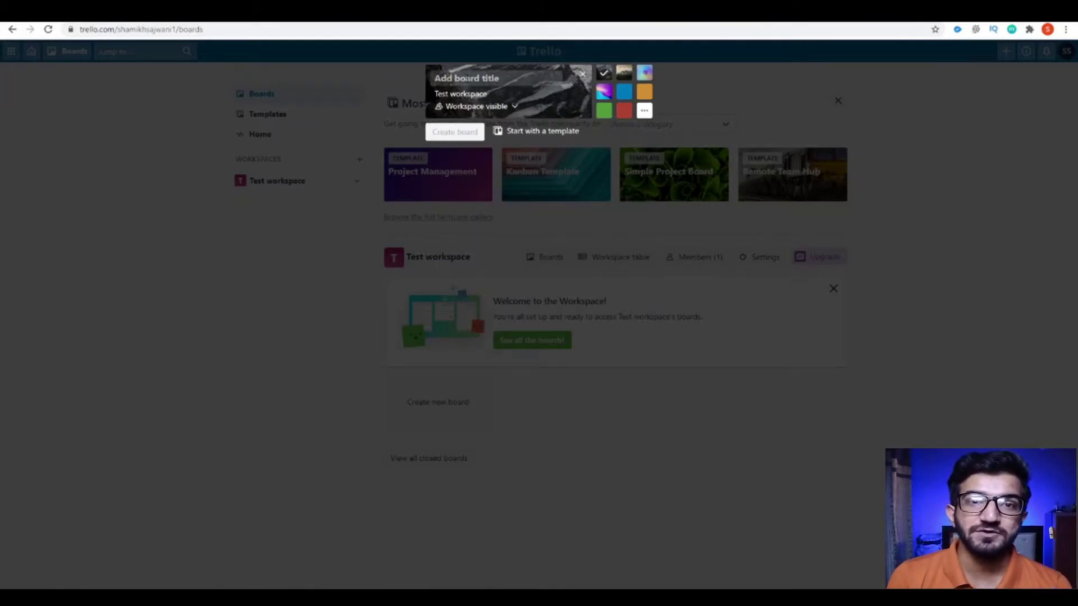
{"action": "type", "text": "Te"}
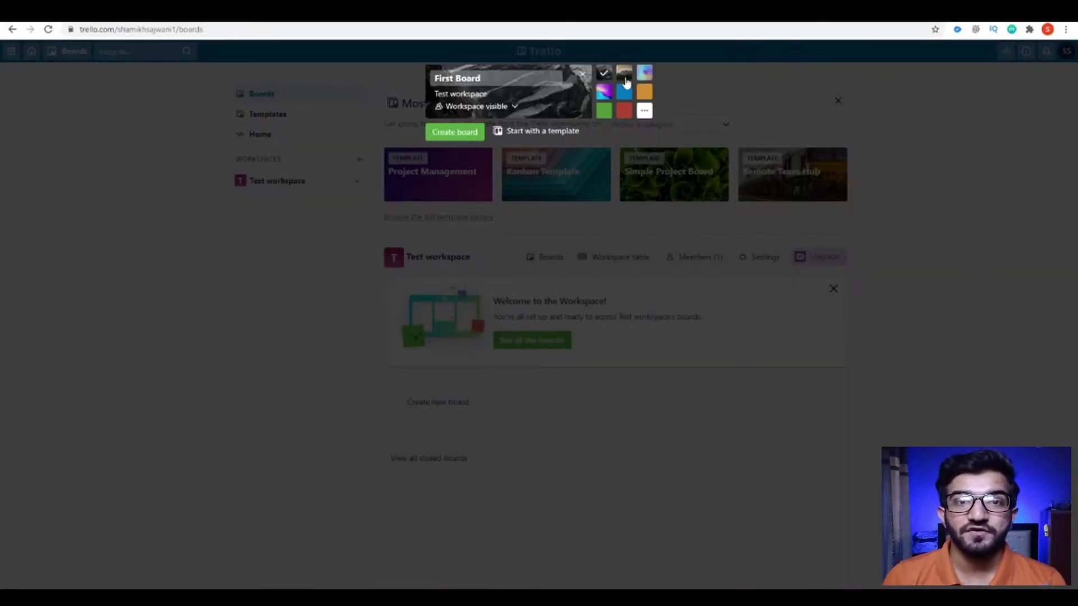
Try several backgrounds for First Board, choose the purple wave gradient image, and create the board.
{"action": "left_click", "coordinate": [645, 79]}
{"action": "left_click", "coordinate": [644, 91]}
{"action": "left_click", "coordinate": [624, 91]}
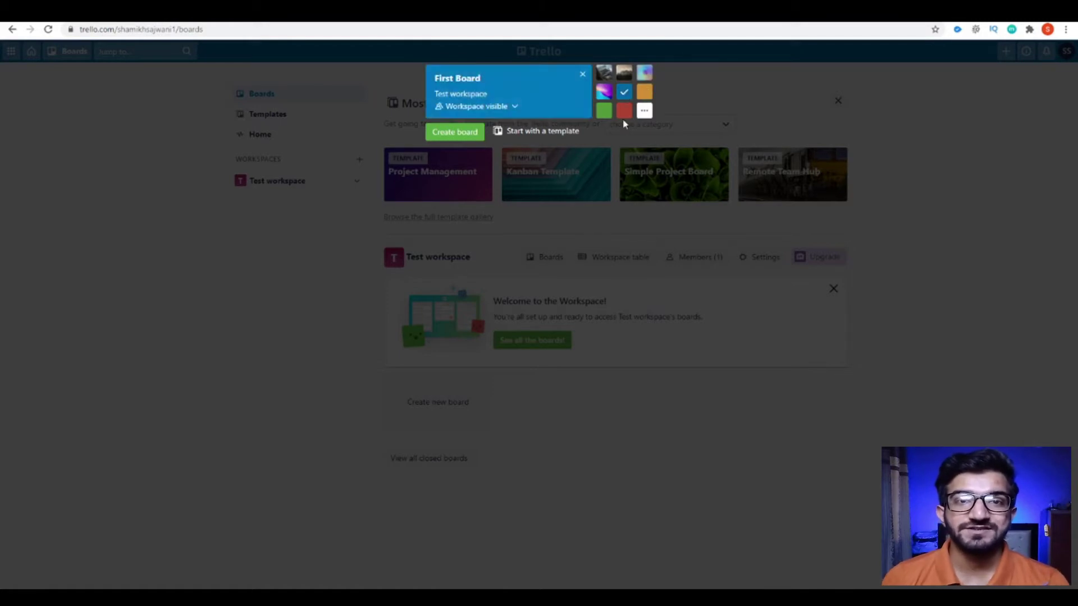
{"action": "left_click", "coordinate": [604, 110]}
{"action": "left_click", "coordinate": [623, 111]}
{"action": "left_click", "coordinate": [606, 93]}
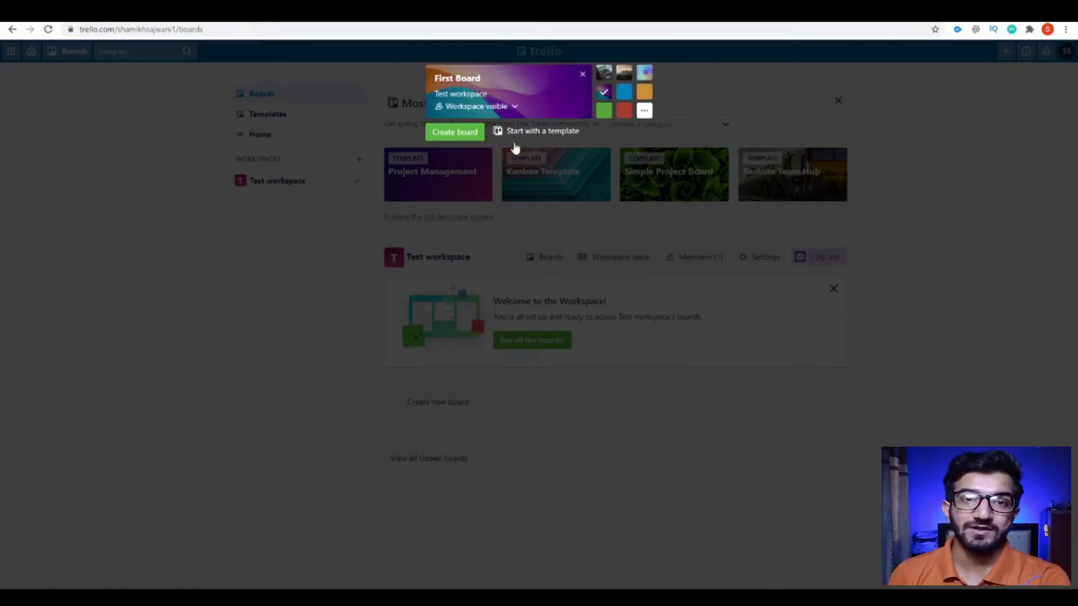
{"action": "left_click", "coordinate": [470, 133]}
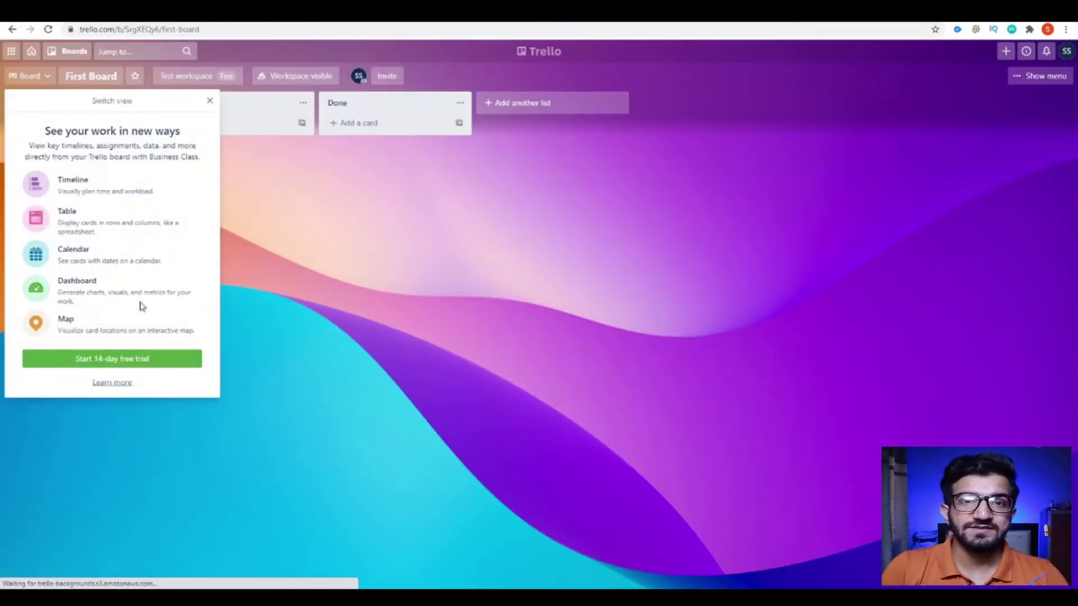
Dismiss the view-switching offer and review the board menu's options and activity.
{"action": "left_click", "coordinate": [211, 101]}
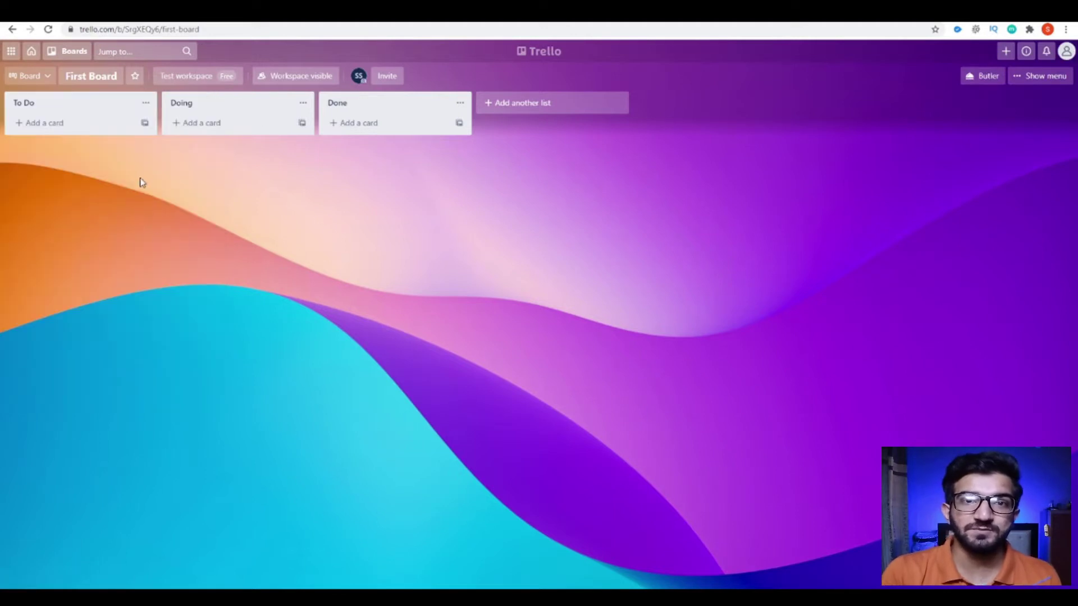
{"action": "left_click", "coordinate": [1040, 79]}
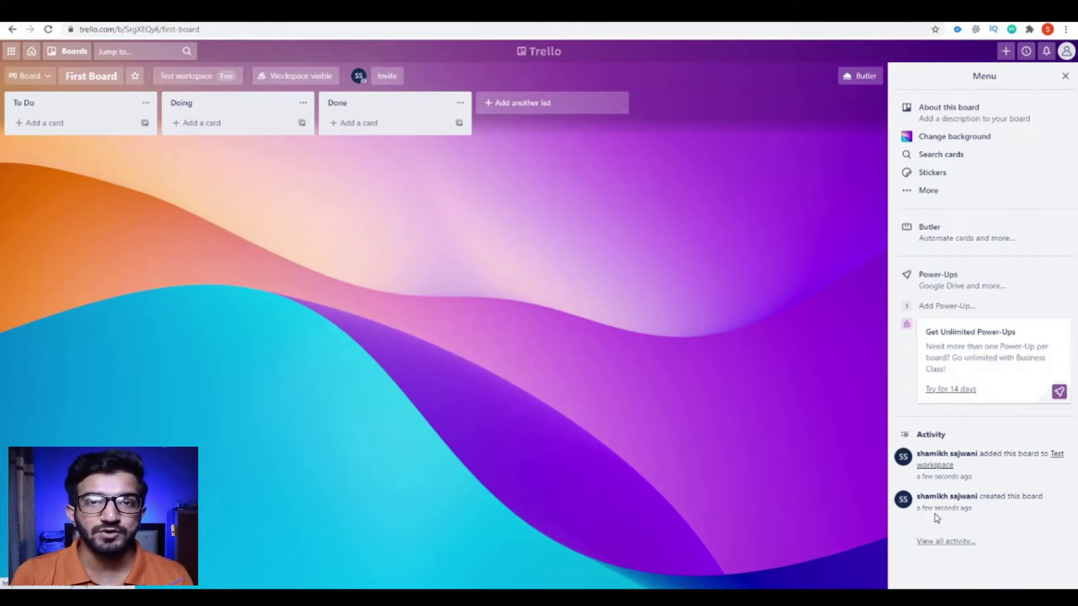
{"action": "left_click", "coordinate": [1065, 76]}
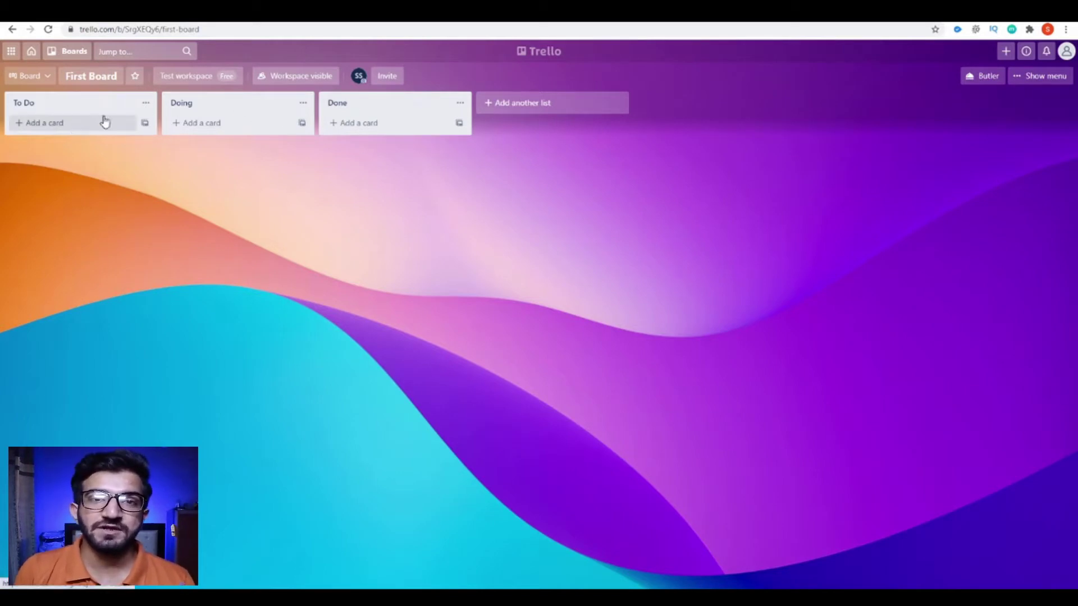
Add a list titled Weekly Task List after the Done list.
{"action": "left_click", "coordinate": [508, 103]}
{"action": "type", "text": "Weekly T"}
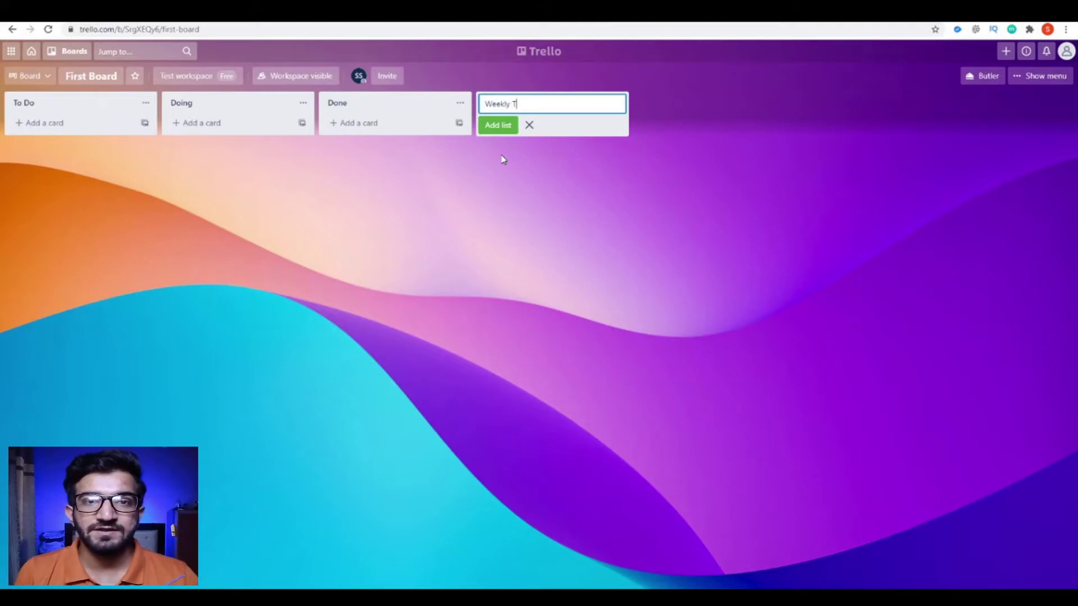
{"action": "type", "text": "ask List"}
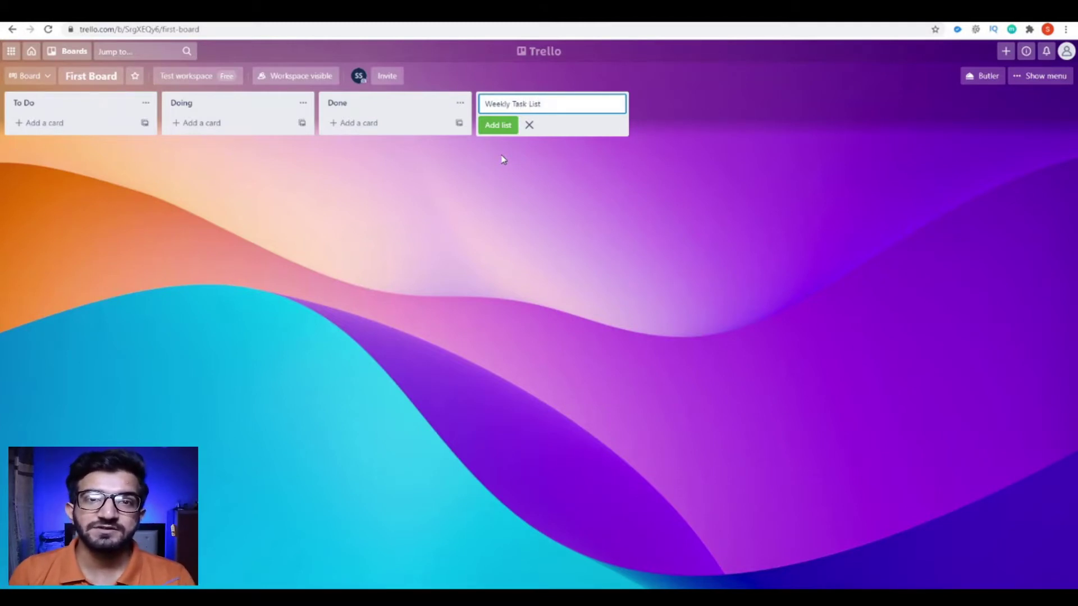
{"action": "key", "text": "Return"}
Archive the Weekly Task List list and cancel the entry of another list.
{"action": "left_click", "coordinate": [617, 102]}
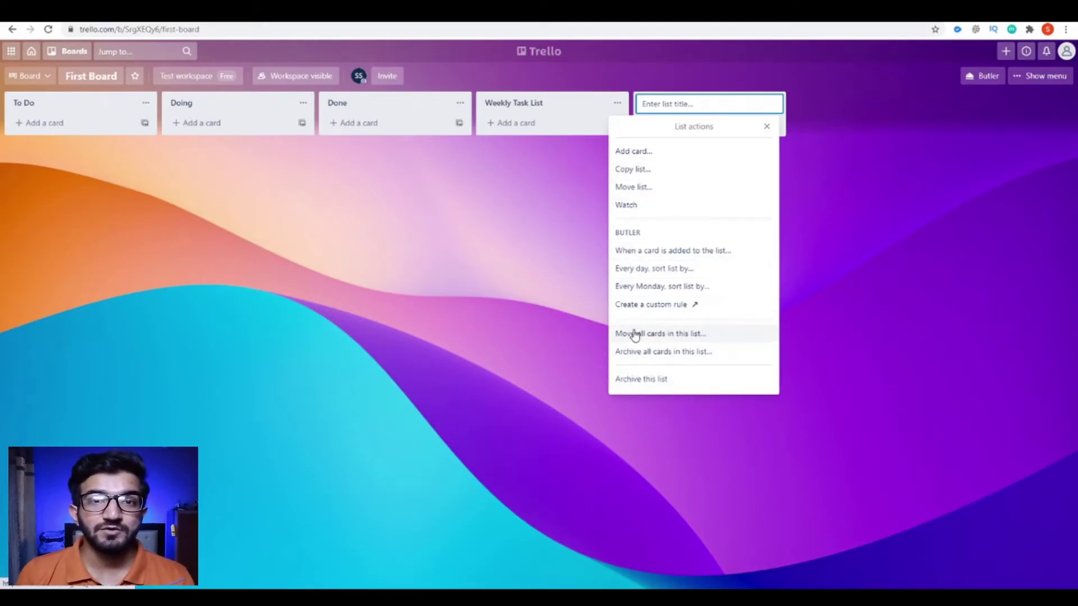
{"action": "left_click", "coordinate": [630, 381]}
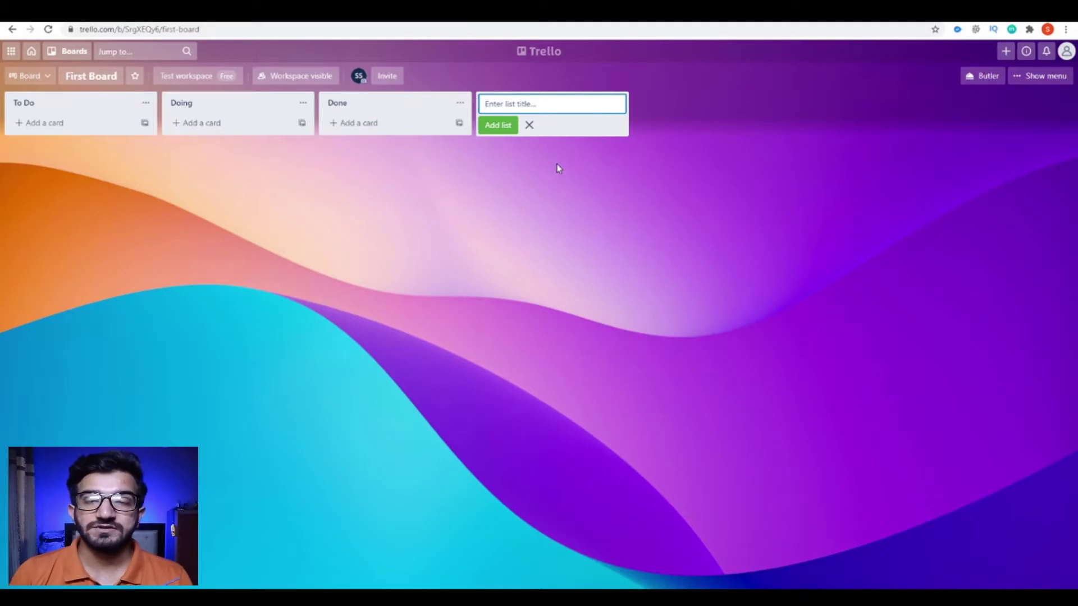
{"action": "left_click", "coordinate": [529, 124]}
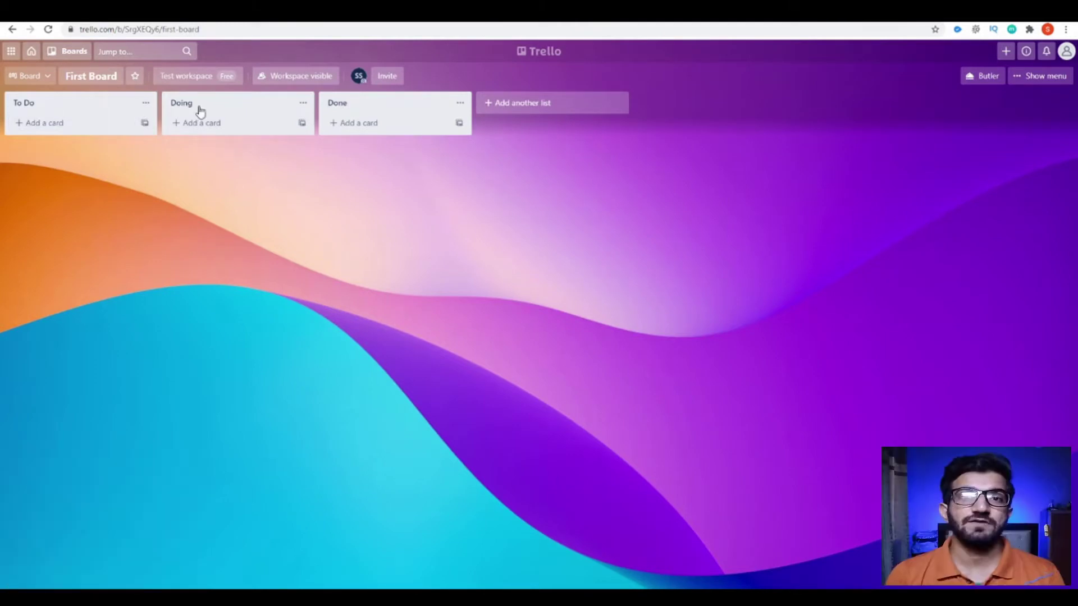
{"action": "left_click", "coordinate": [103, 121]}
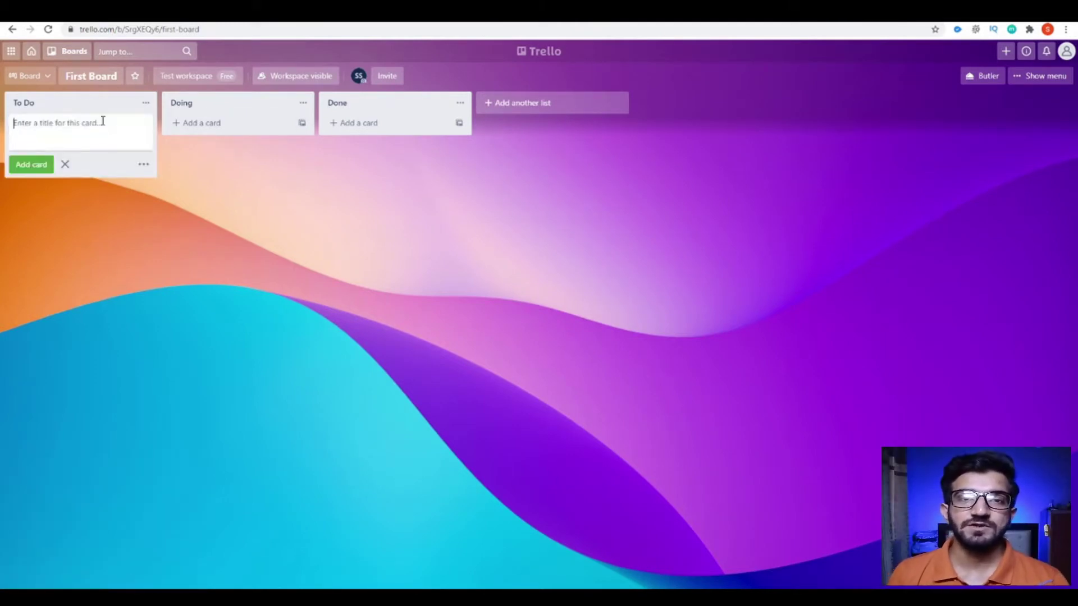
{"action": "left_click", "coordinate": [201, 122]}
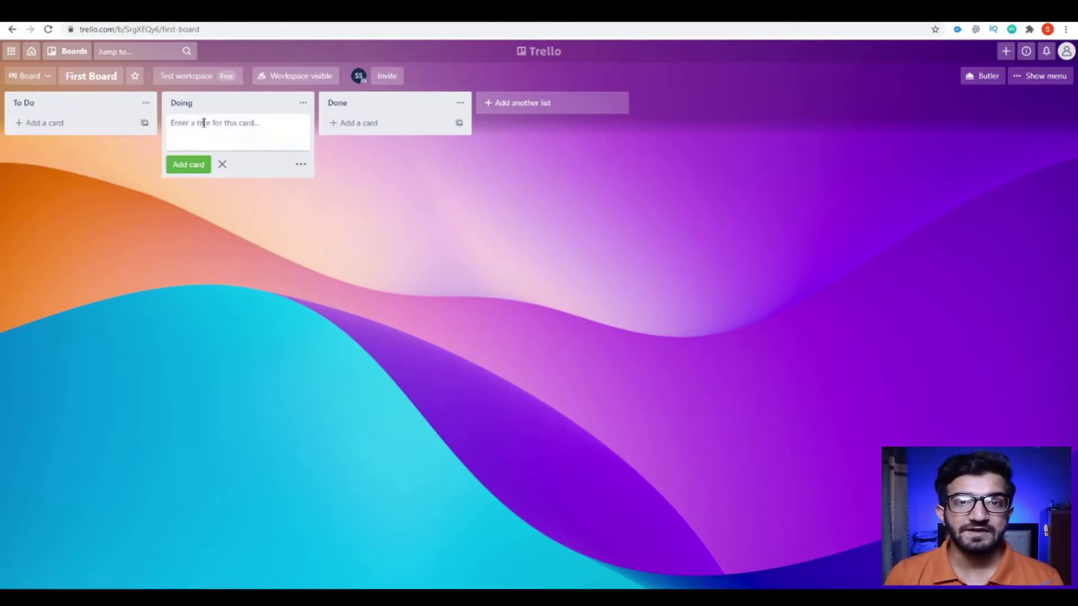
{"action": "left_click", "coordinate": [376, 122]}
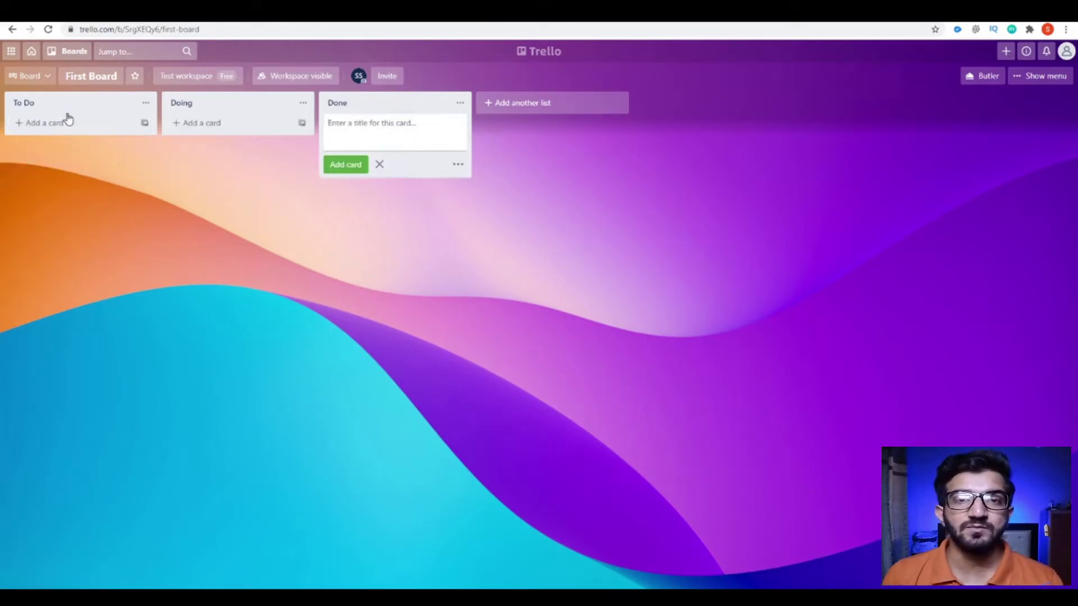
Add the cards Write Script and Record Video to the To Do list.
{"action": "left_click", "coordinate": [68, 120]}
{"action": "type", "text": "Write Script"}
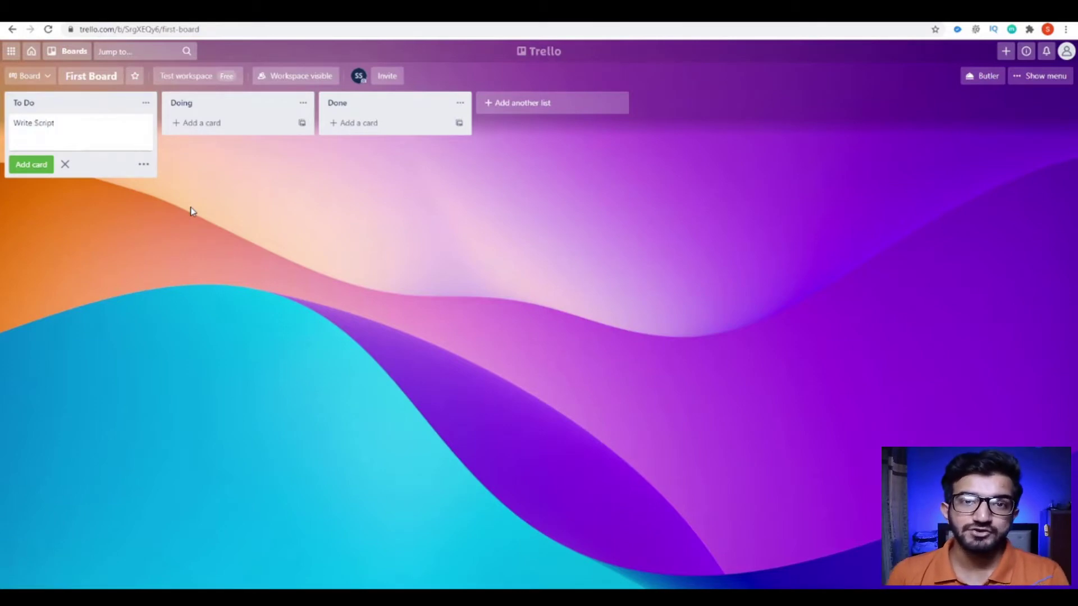
{"action": "left_click", "coordinate": [191, 211]}
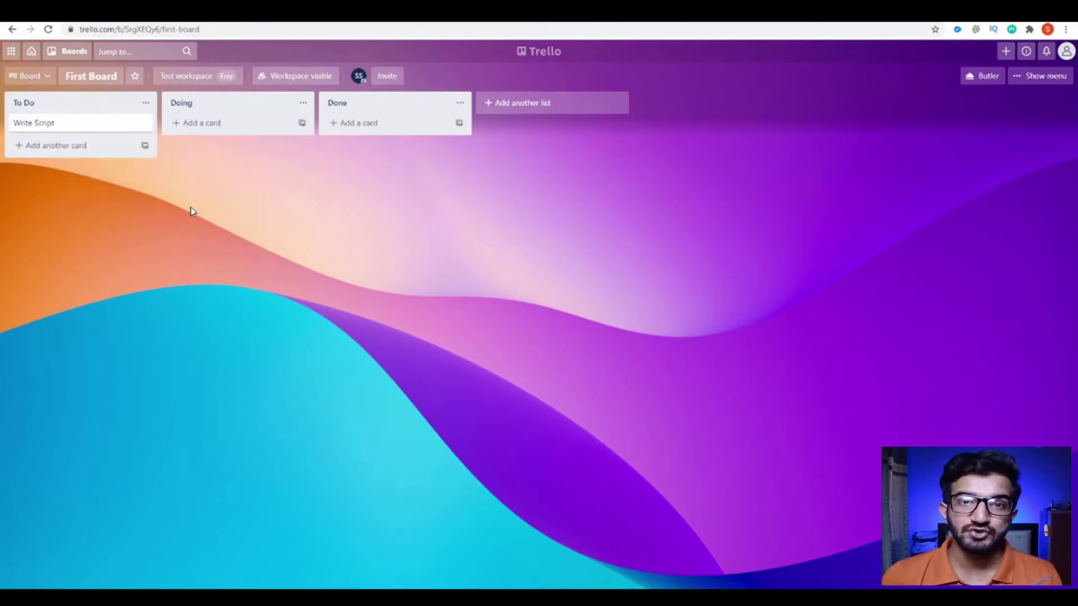
{"action": "left_click", "coordinate": [74, 145]}
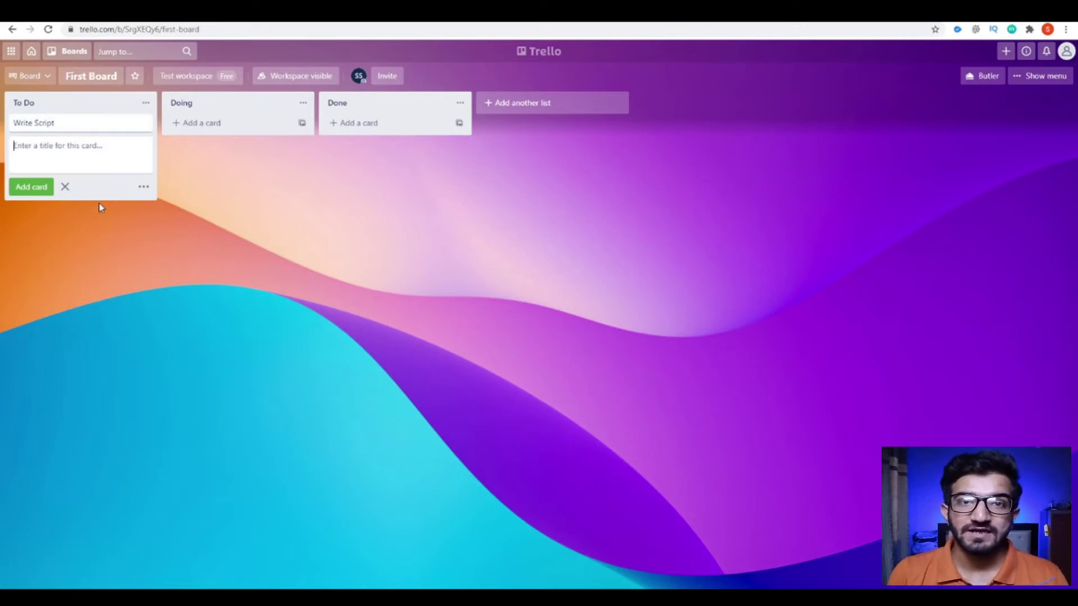
{"action": "type", "text": "Record Video"}
{"action": "key", "text": "Return"}
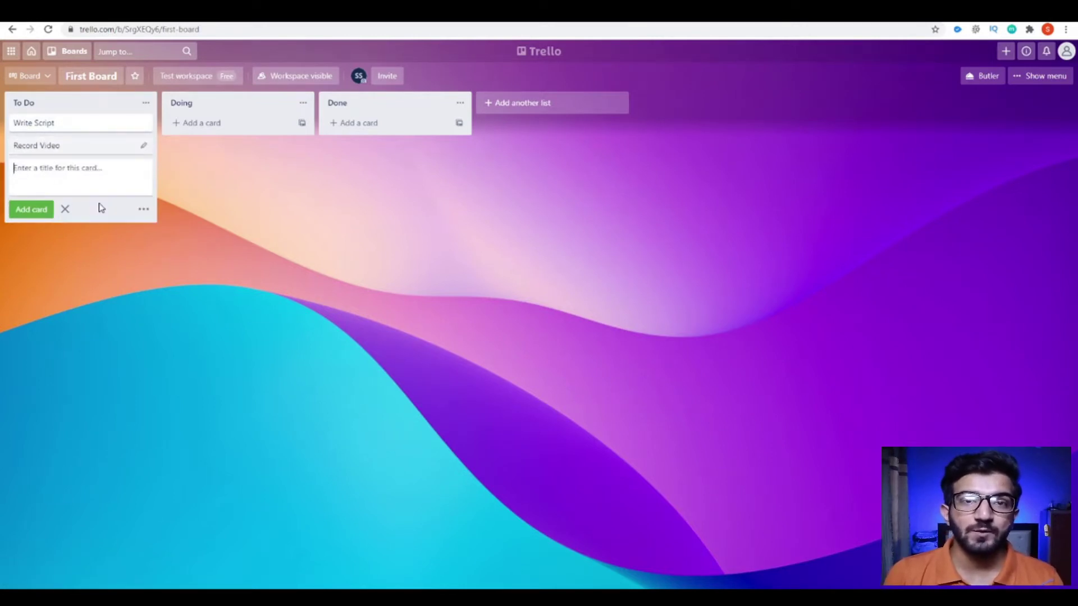
Add the cards Edit Video and Upload on YouTube to the To Do list.
{"action": "type", "text": "Edit Video"}
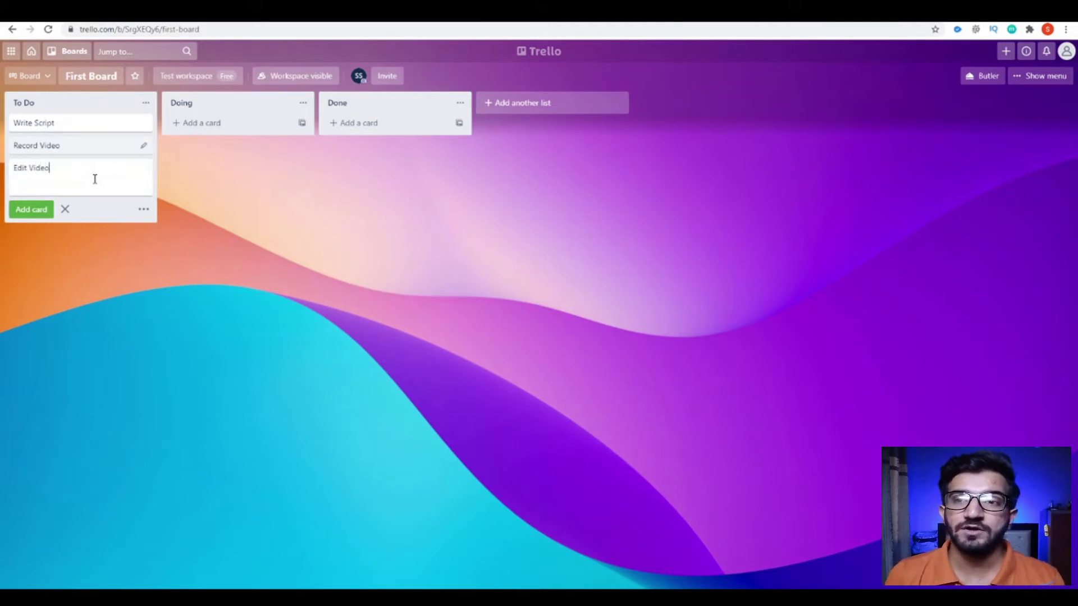
{"action": "key", "text": "Return"}
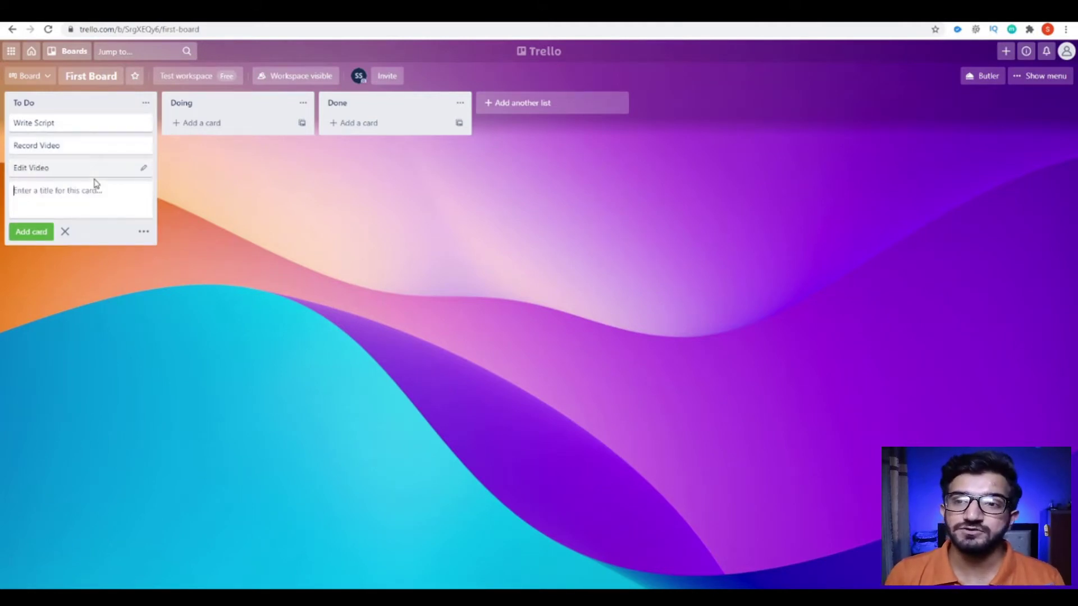
{"action": "type", "text": "Upload on YouTube"}
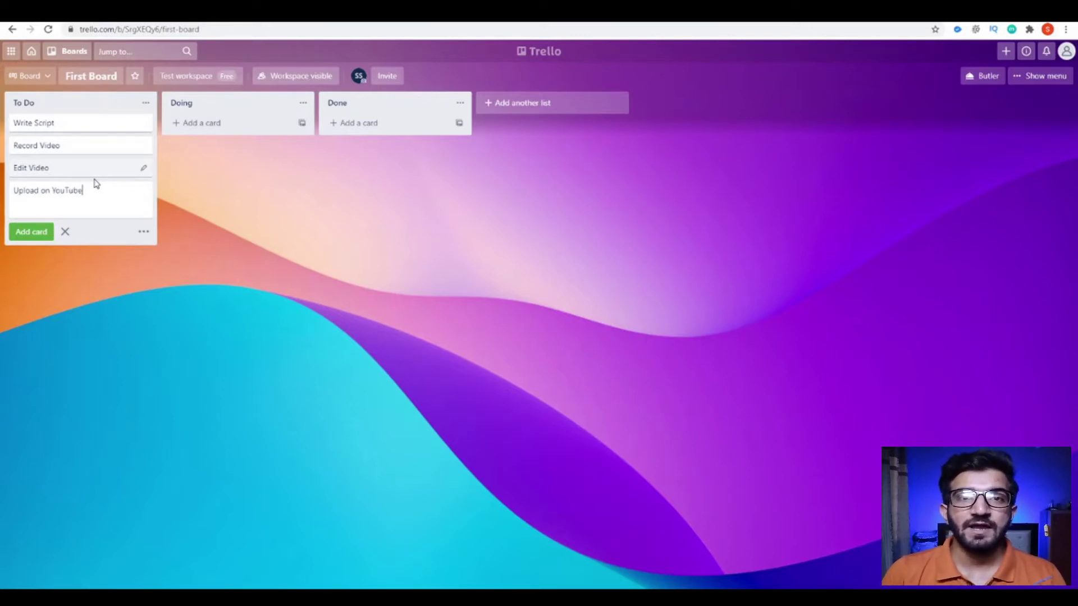
{"action": "key", "text": "Return"}
{"action": "left_click", "coordinate": [210, 221]}
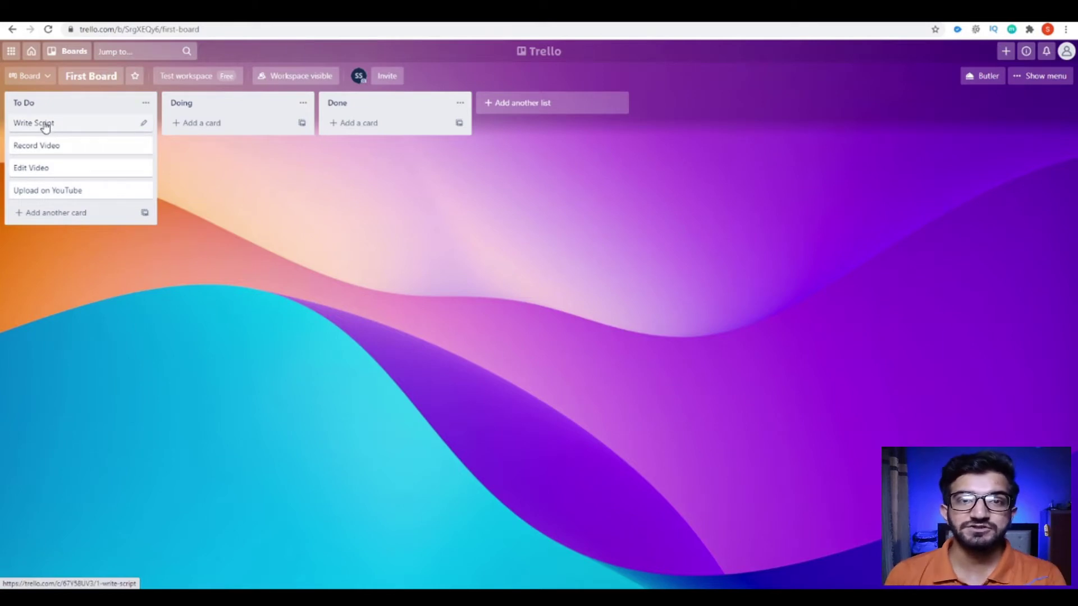
Move the Write Script card from To Do to Doing and on to Done.
{"action": "left_click_drag", "start_coordinate": [45, 127], "coordinate": [244, 130]}
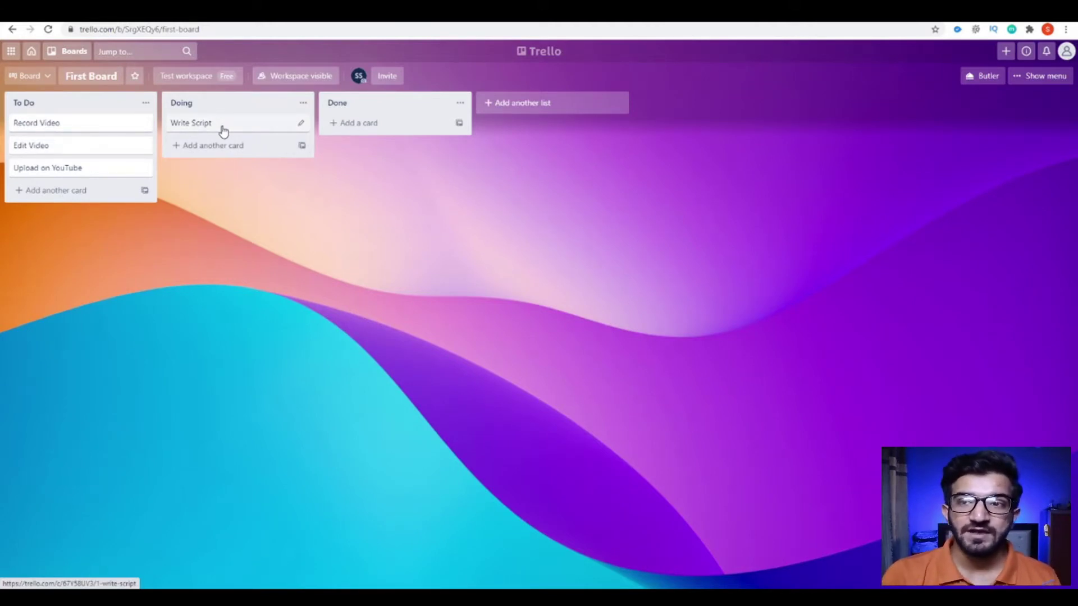
{"action": "left_click_drag", "start_coordinate": [223, 130], "coordinate": [390, 125]}
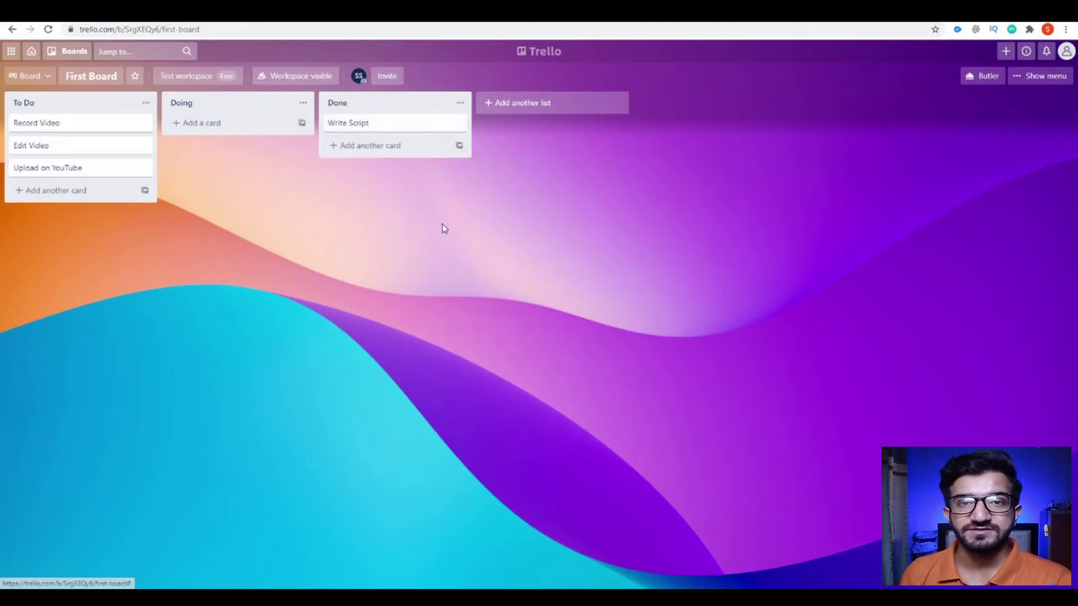
Review the board's activity log of card additions and moves, and close the board menu.
{"action": "left_click", "coordinate": [1042, 76]}
{"action": "scroll", "coordinate": [1030, 243], "scroll_direction": "down", "scroll_amount": 2}
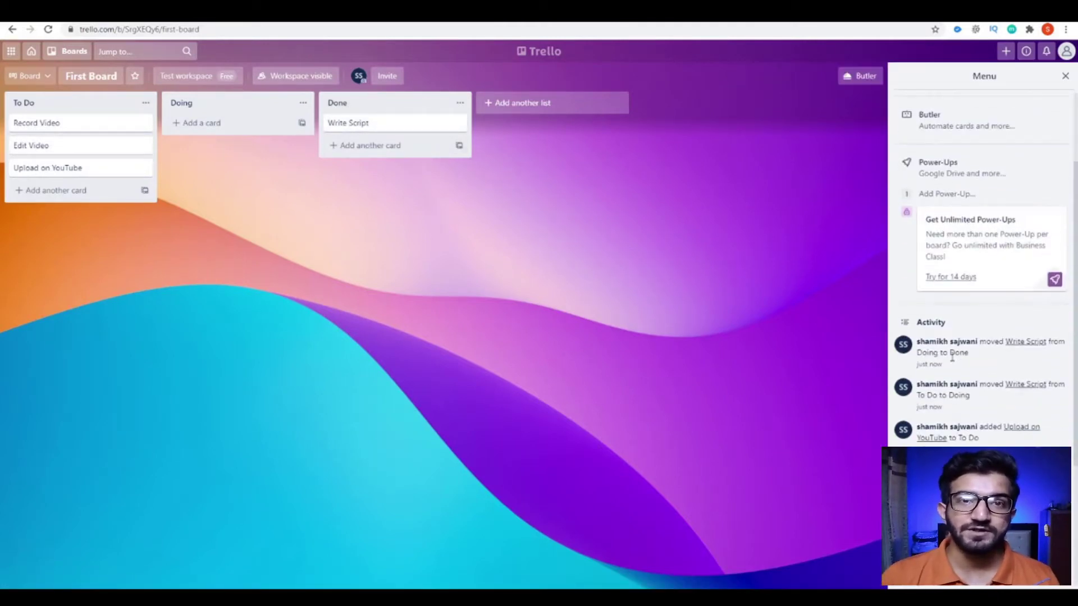
{"action": "scroll", "coordinate": [960, 362], "scroll_direction": "down", "scroll_amount": 2}
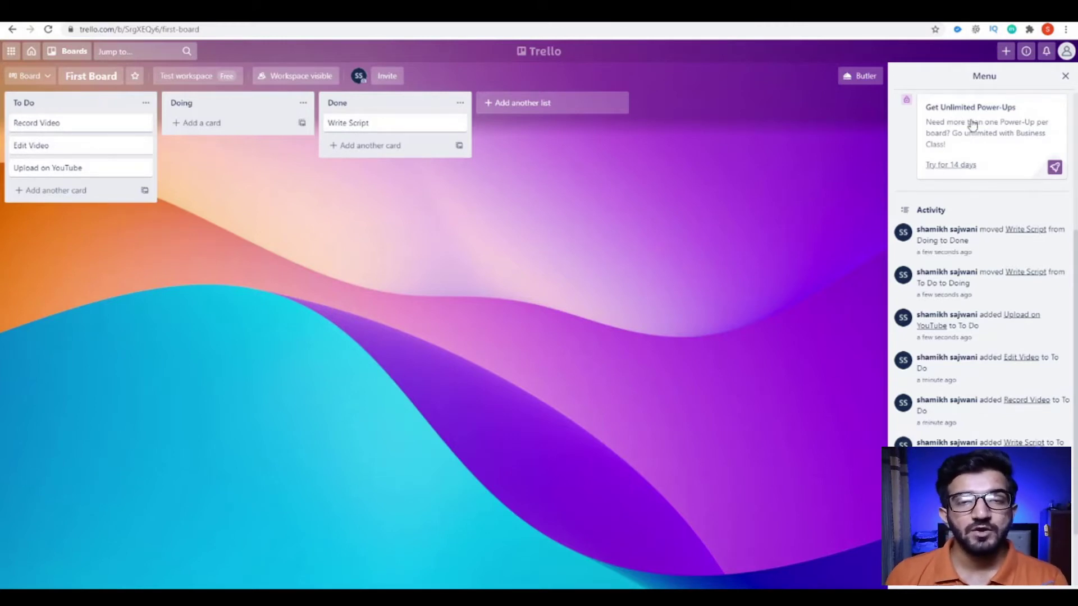
{"action": "left_click", "coordinate": [1065, 76]}
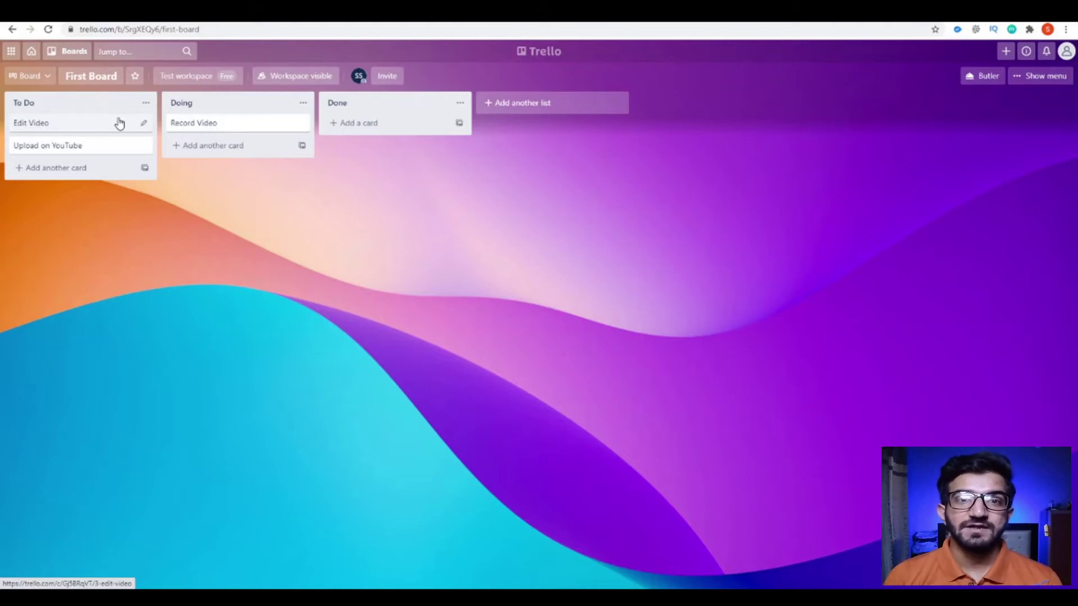
Open the Edit Video card from the To Do list and look at its description and comment fields.
{"action": "left_click", "coordinate": [64, 126]}
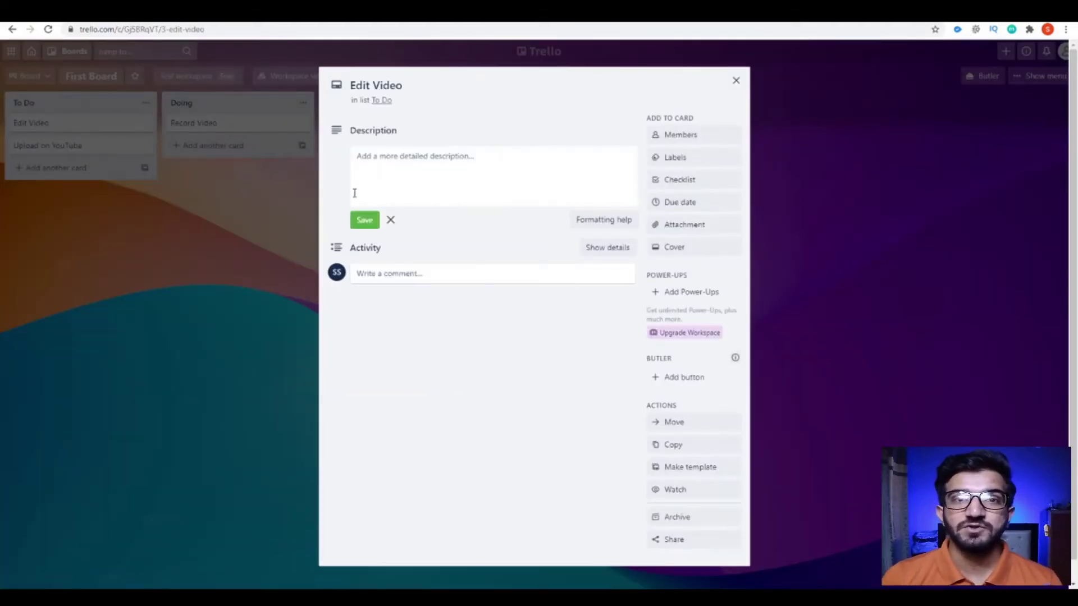
{"action": "left_click", "coordinate": [399, 160]}
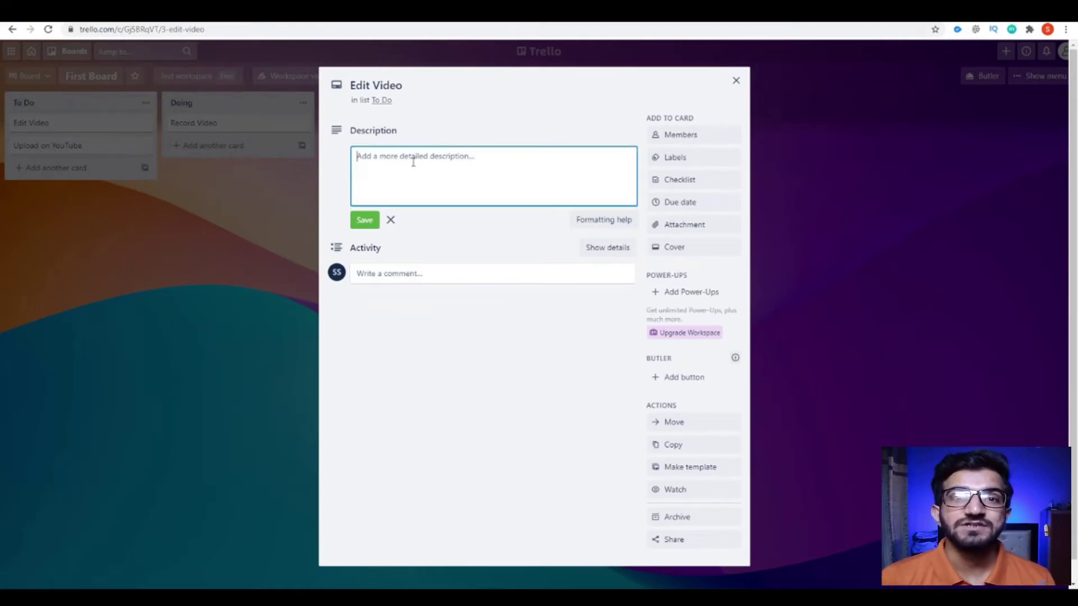
{"action": "left_click", "coordinate": [408, 281]}
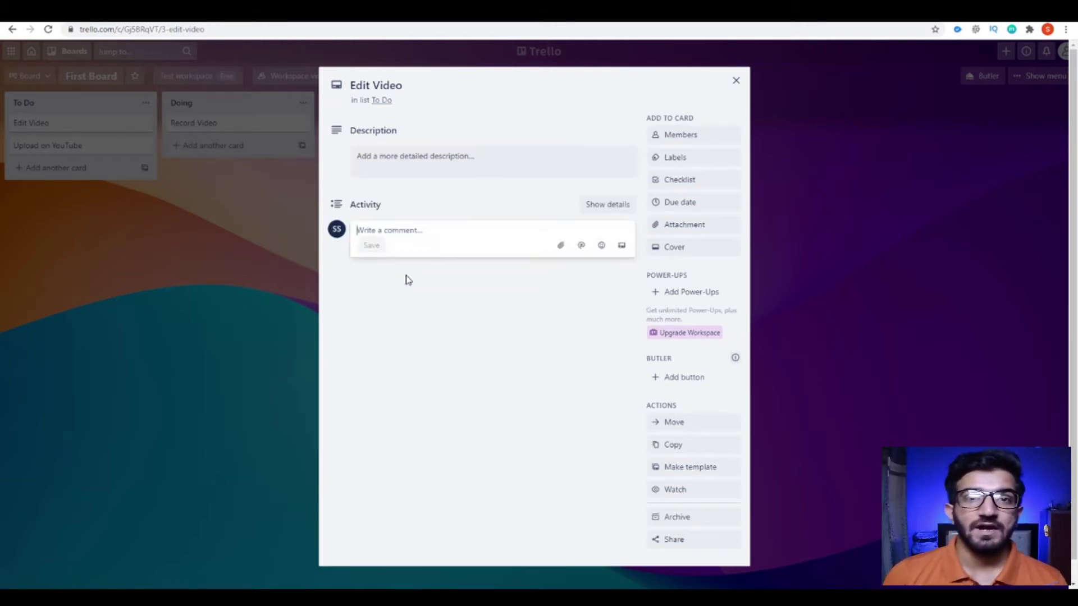
{"action": "left_click", "coordinate": [422, 316]}
Assign the listed board member to the Edit Video card.
{"action": "left_click", "coordinate": [679, 135]}
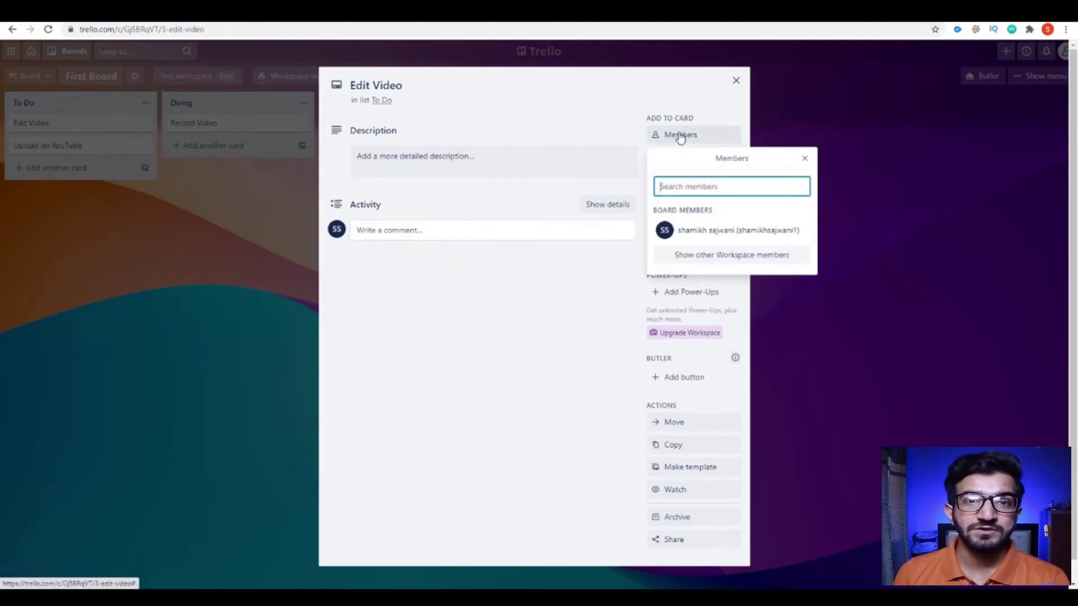
{"action": "left_click", "coordinate": [553, 323]}
{"action": "left_click", "coordinate": [680, 135]}
{"action": "left_click", "coordinate": [703, 230]}
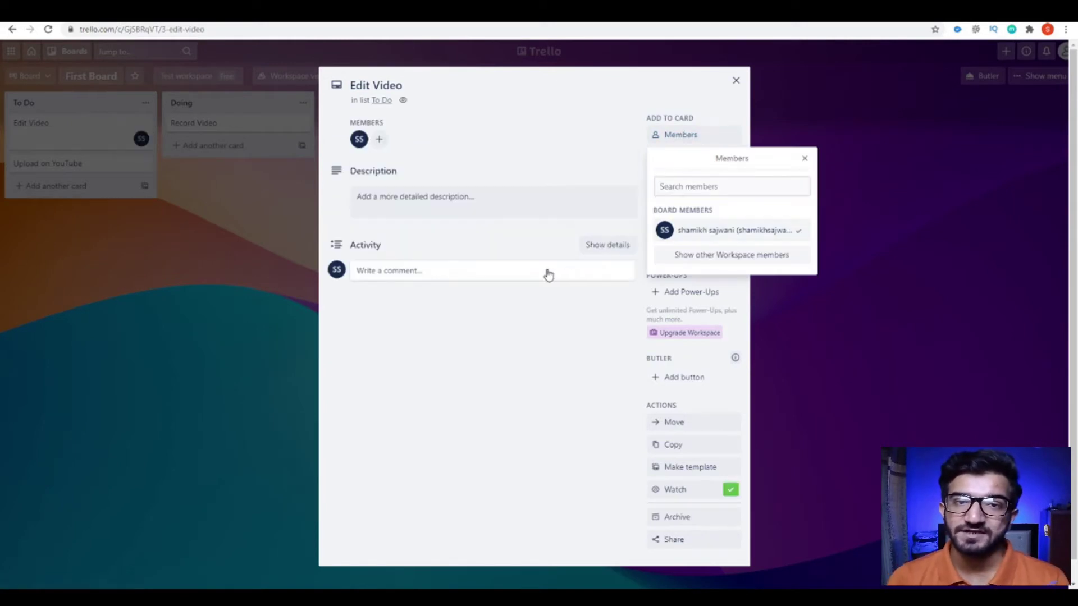
Add the green label to the Edit Video card and name that label Urgent.
{"action": "left_click", "coordinate": [682, 157]}
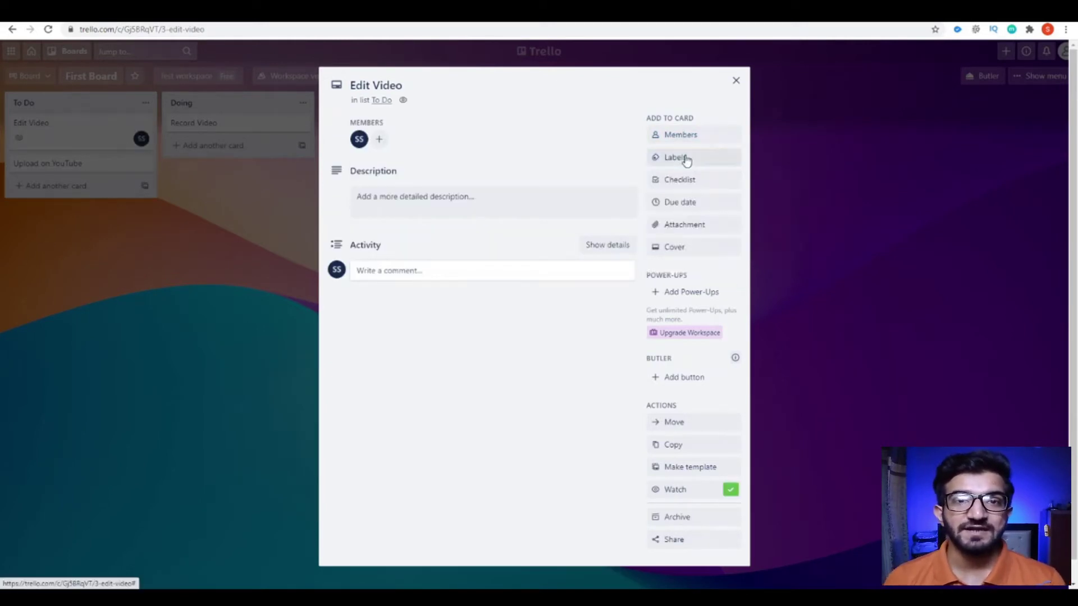
{"action": "left_click", "coordinate": [728, 256]}
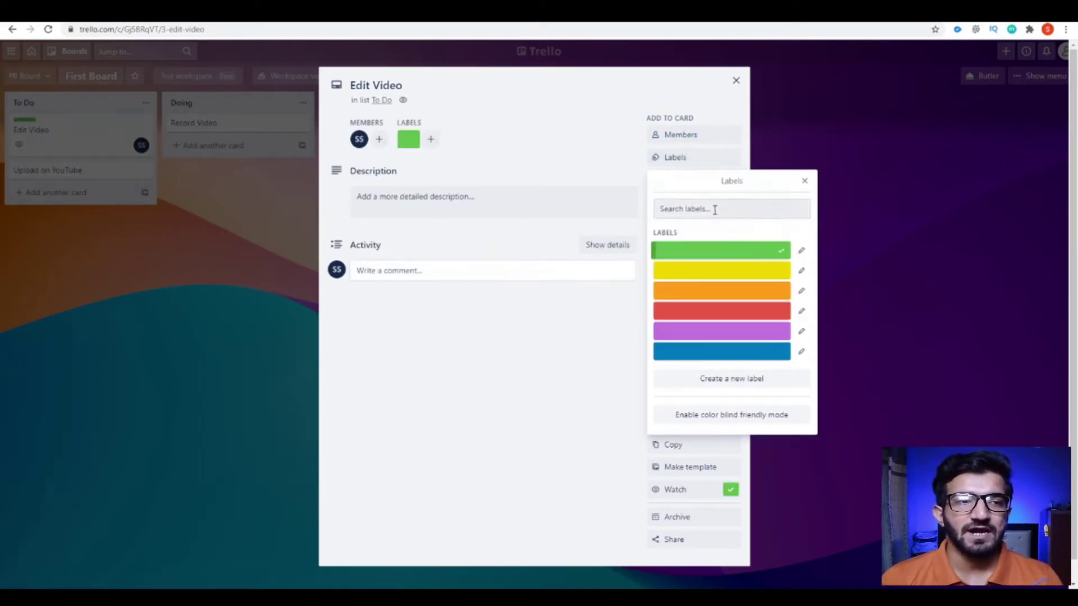
{"action": "left_click", "coordinate": [801, 250]}
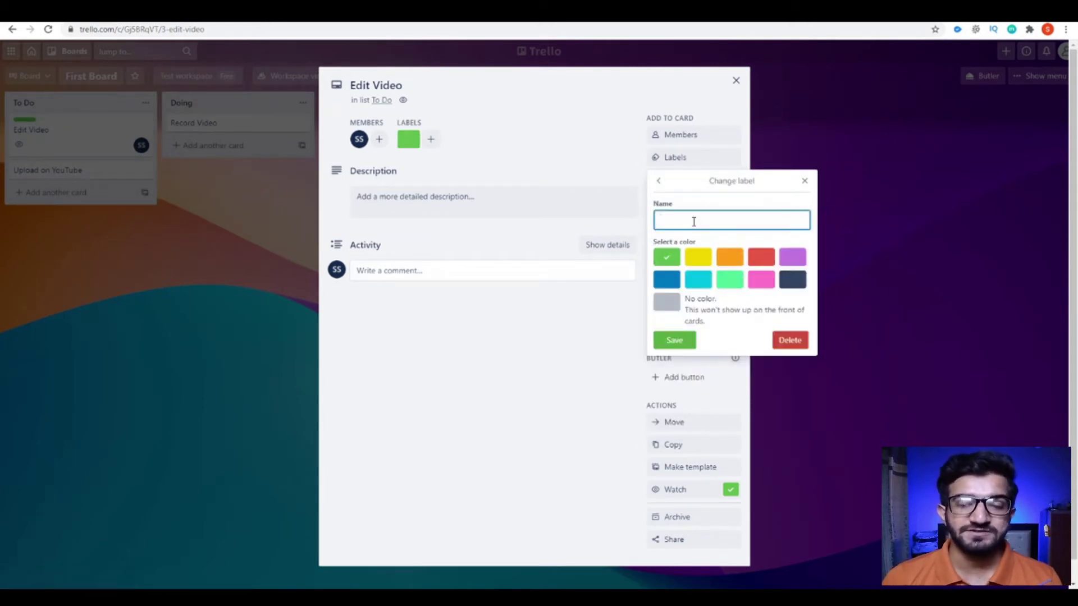
{"action": "left_click", "coordinate": [694, 222]}
{"action": "type", "text": "Urgent"}
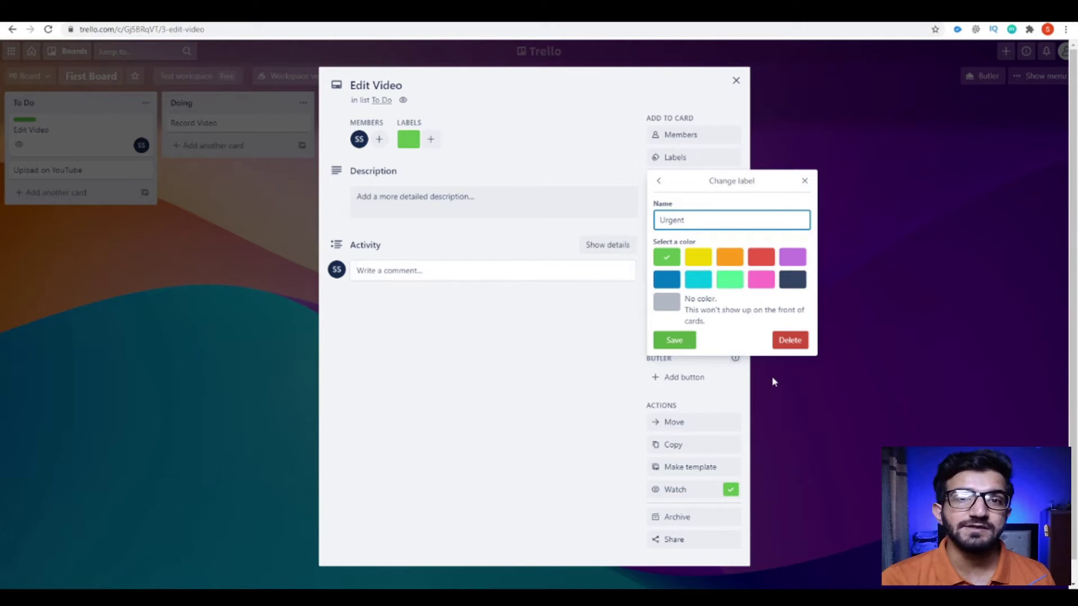
{"action": "left_click", "coordinate": [678, 341]}
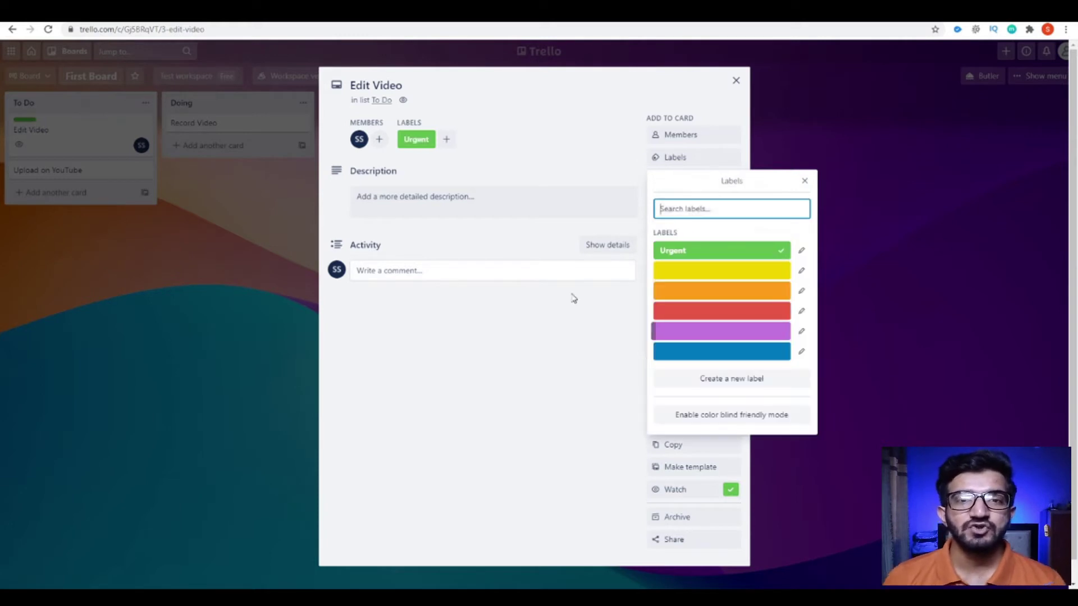
Replace the card's green Urgent label with the red label, named Important.
{"action": "left_click", "coordinate": [691, 311]}
{"action": "left_click", "coordinate": [432, 146]}
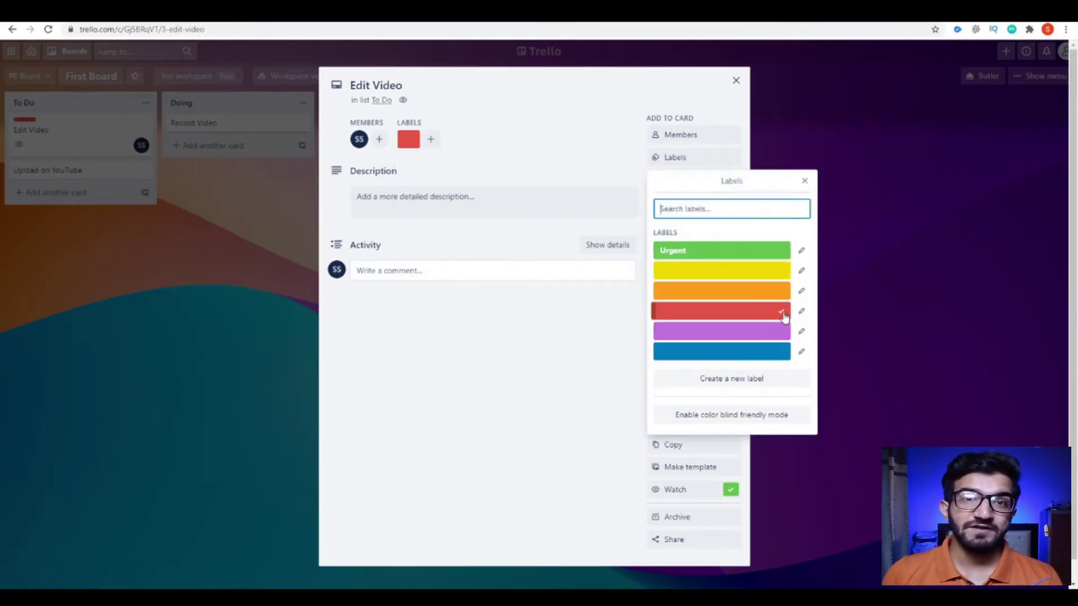
{"action": "left_click", "coordinate": [781, 310]}
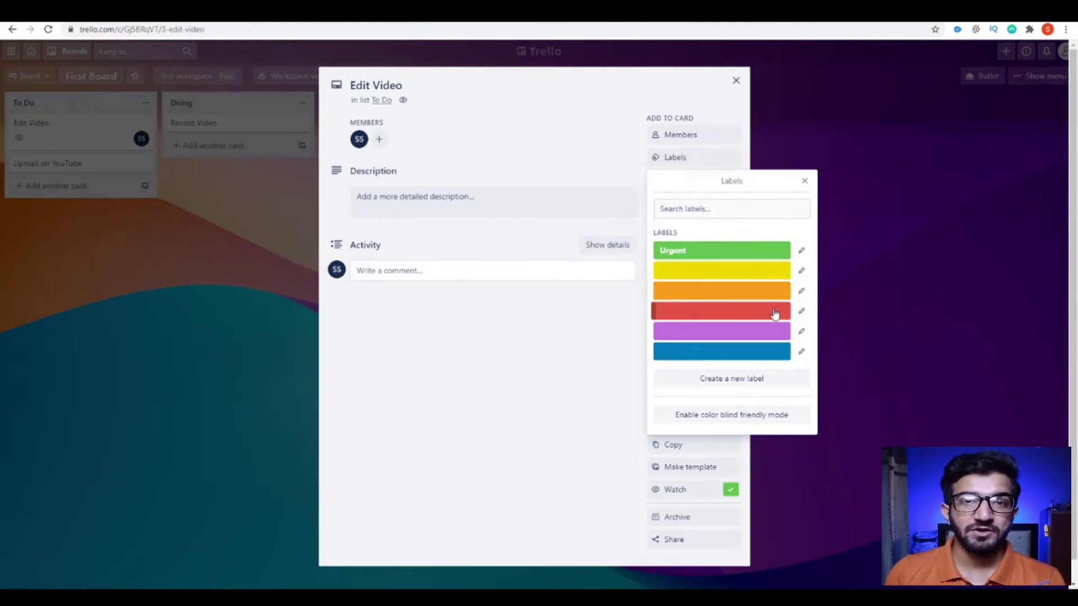
{"action": "left_click", "coordinate": [775, 313]}
Add a checklist titled Checklist to the card with the items "500 words" and "Conversational tone".
{"action": "left_click", "coordinate": [670, 185]}
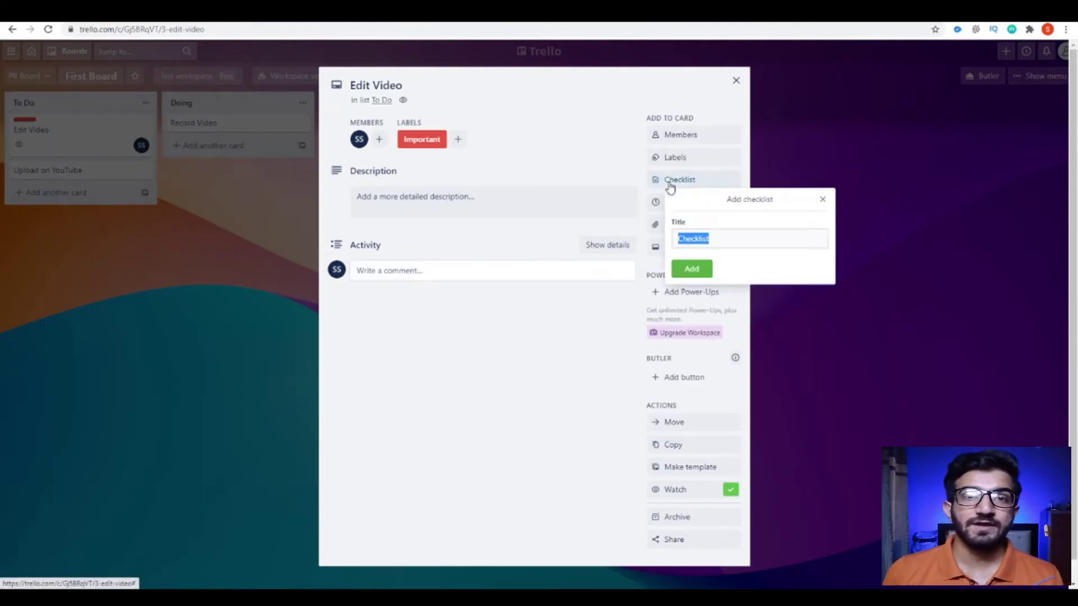
{"action": "left_click", "coordinate": [693, 270]}
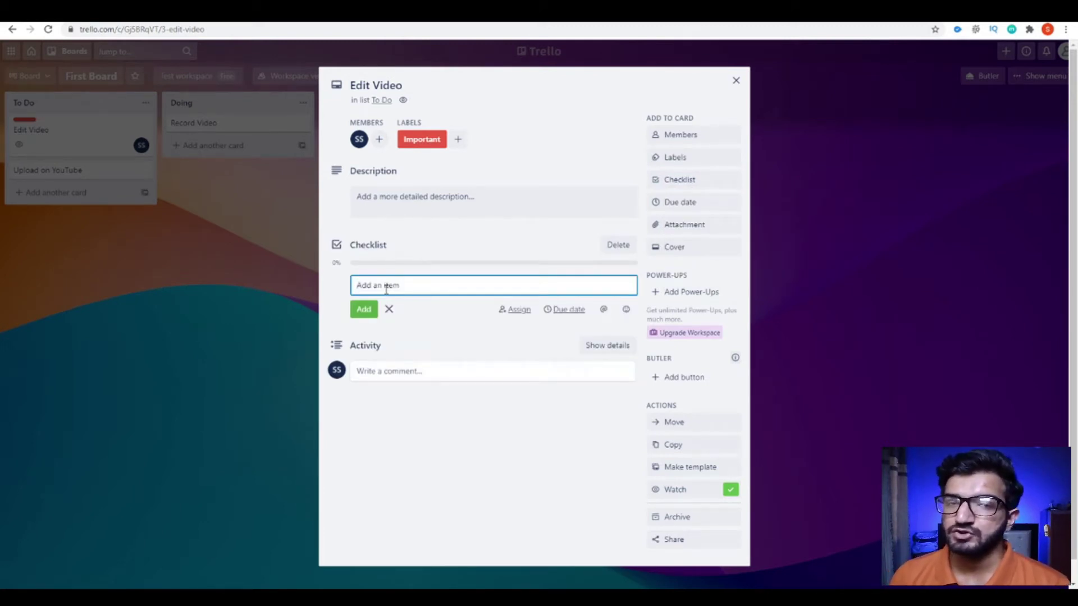
{"action": "type", "text": "500 words"}
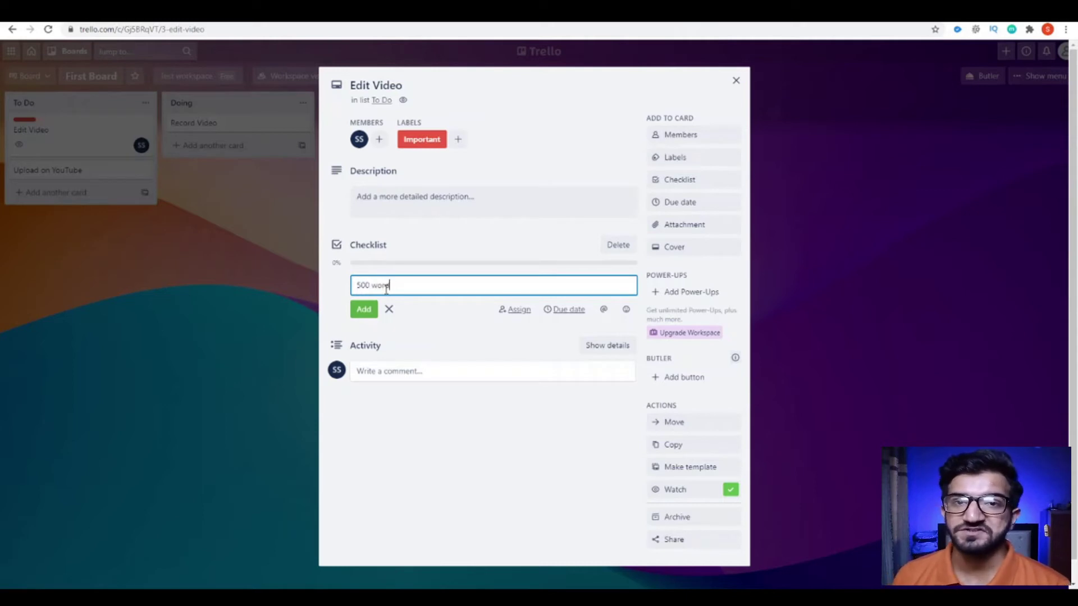
{"action": "key", "text": "Return"}
{"action": "type", "text": "Coversational tone"}
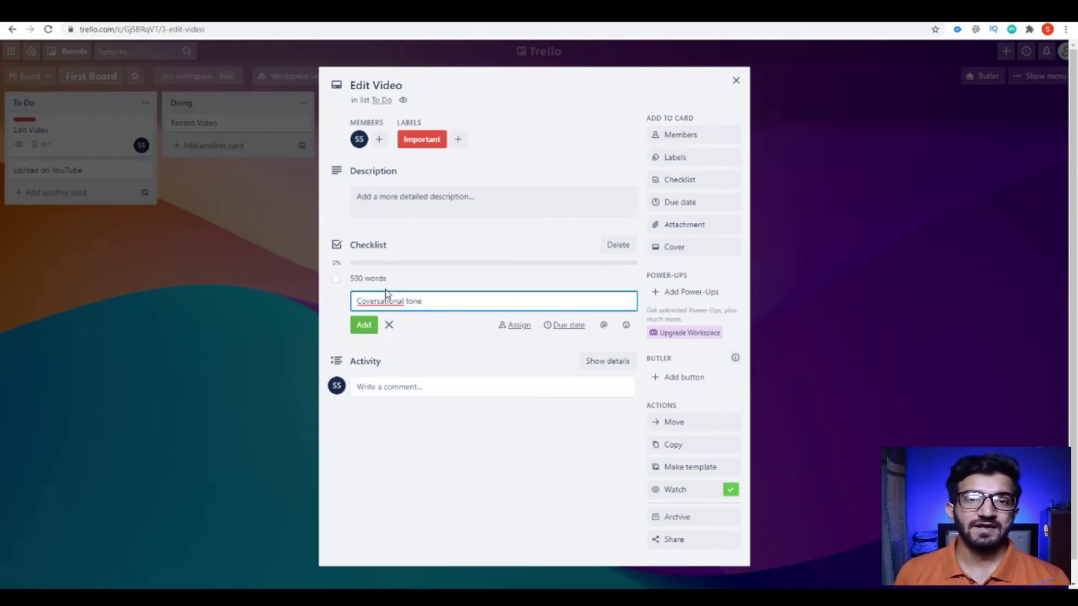
{"action": "key", "text": "Return"}
Mark both checklist items as complete, and delete the checklist from the card.
{"action": "left_click", "coordinate": [336, 278]}
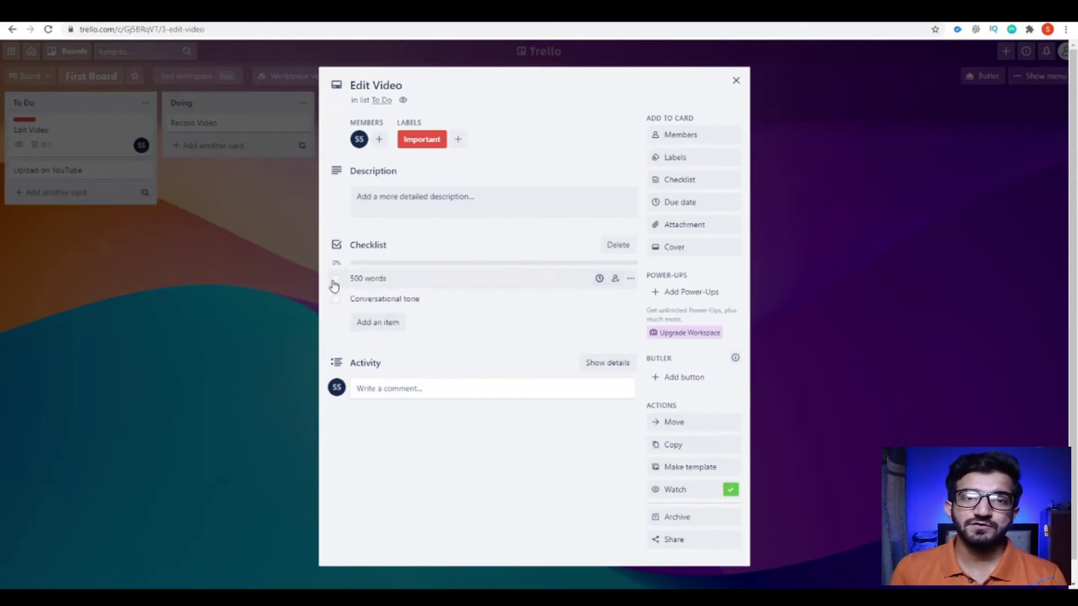
{"action": "left_click", "coordinate": [336, 299]}
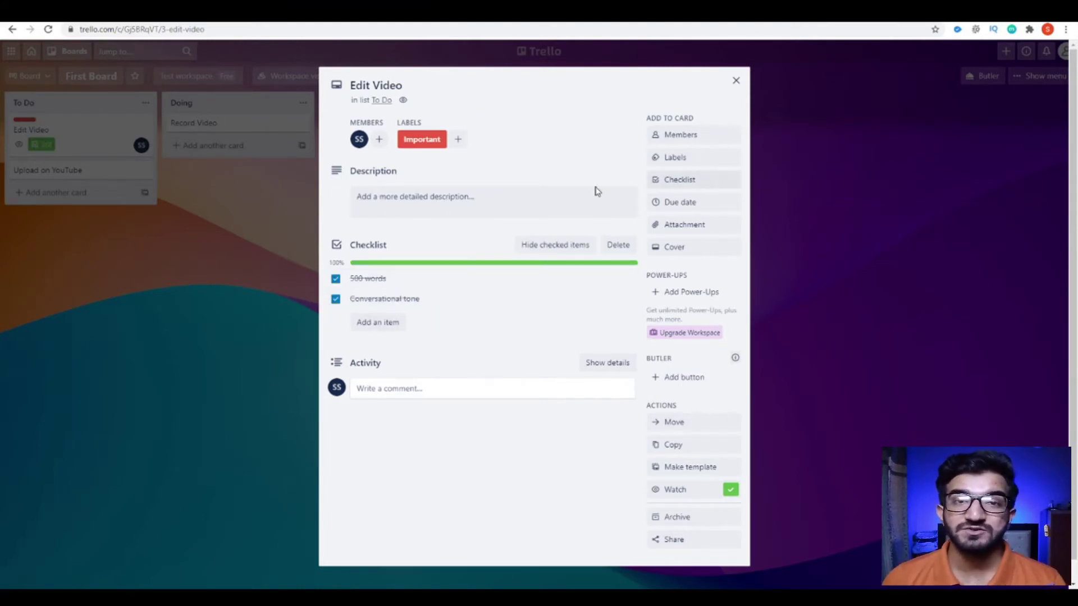
{"action": "left_click", "coordinate": [614, 248]}
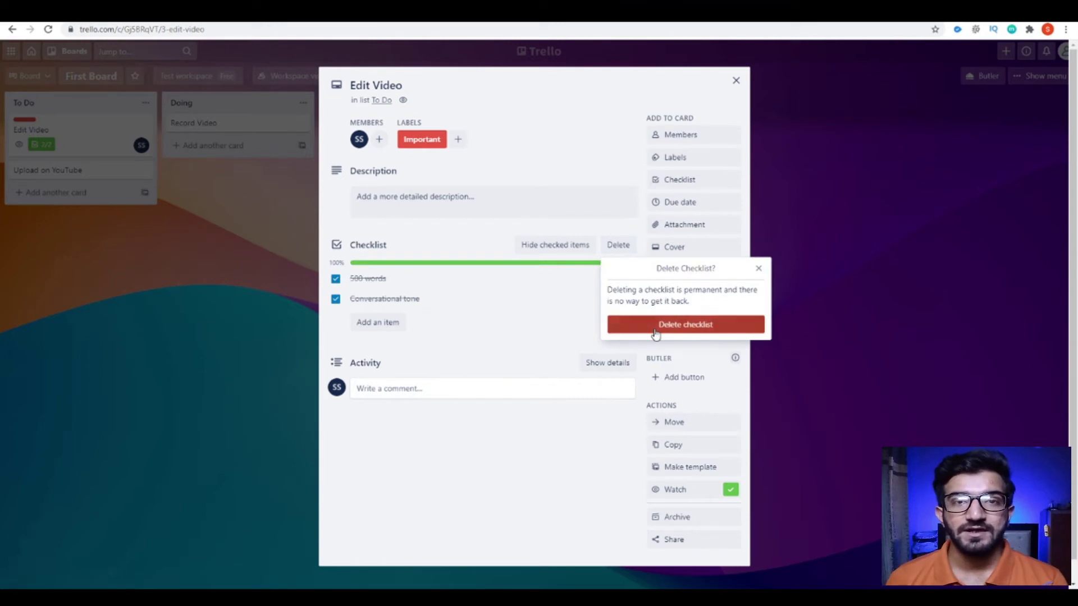
{"action": "left_click", "coordinate": [673, 330]}
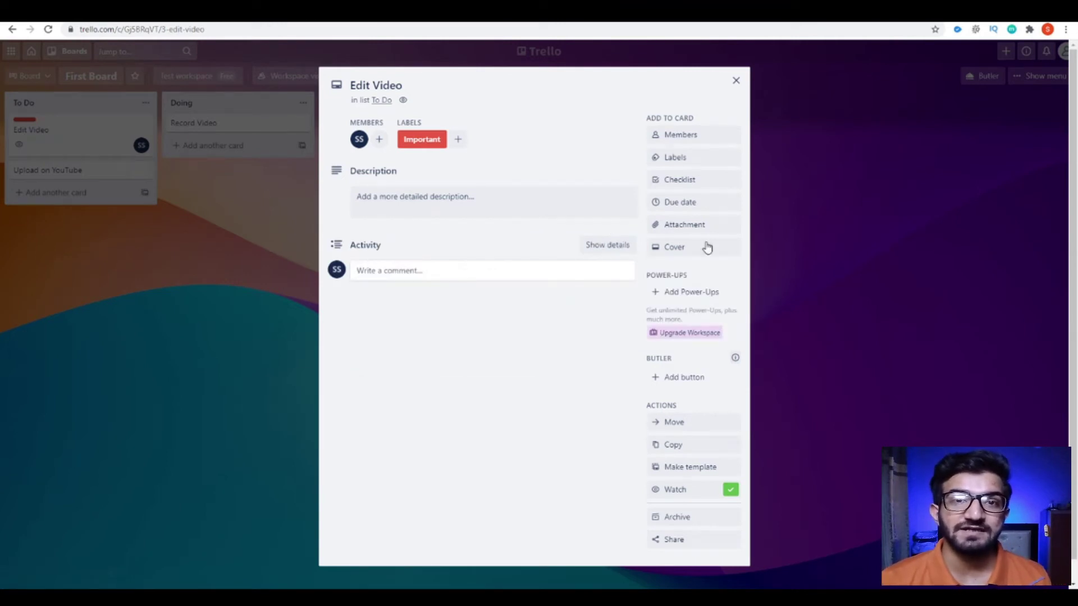
Set the Edit Video card's due date to April 14, 2021 at 1:05 PM and close the card.
{"action": "left_click", "coordinate": [688, 202]}
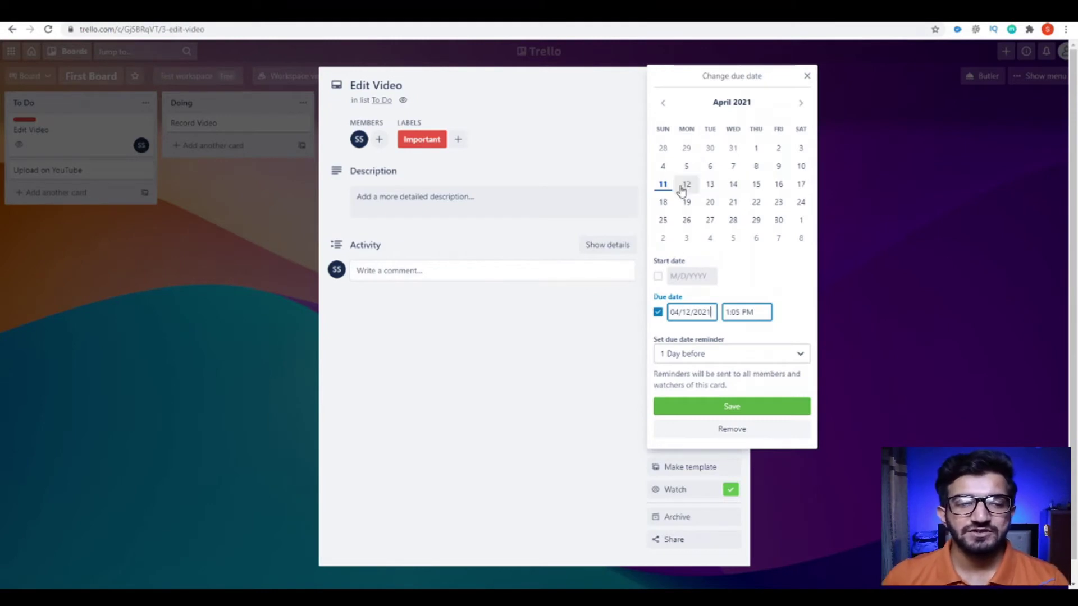
{"action": "left_click", "coordinate": [733, 184]}
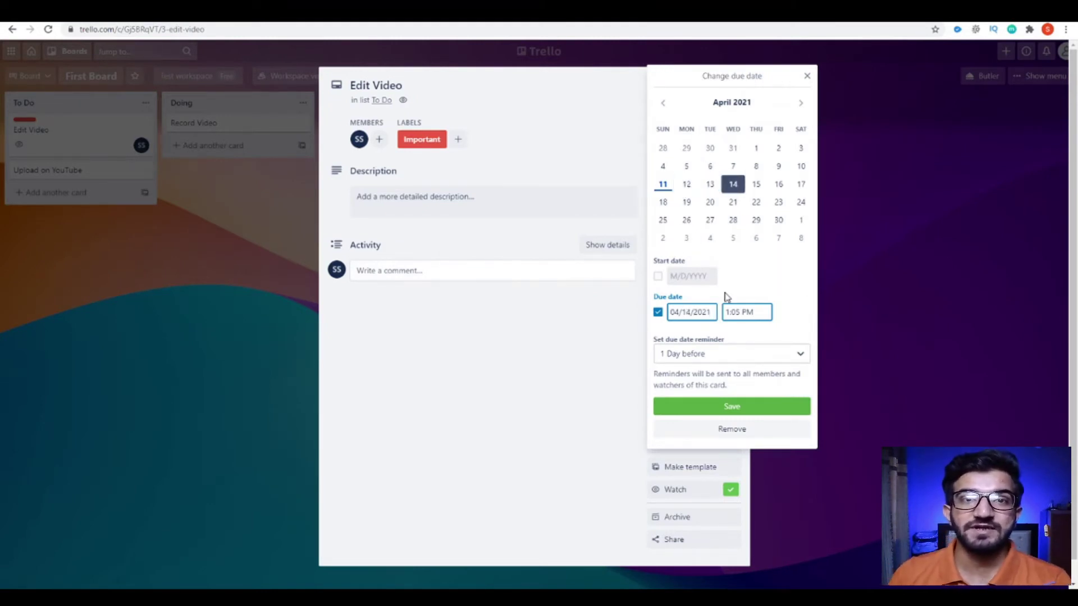
{"action": "left_click", "coordinate": [710, 406]}
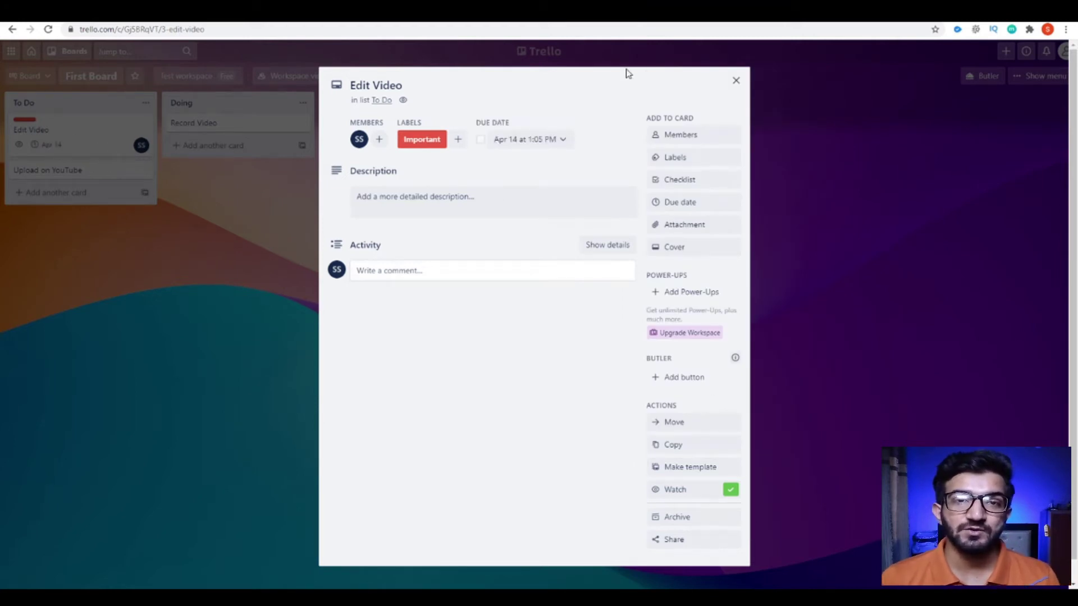
{"action": "left_click", "coordinate": [735, 81]}
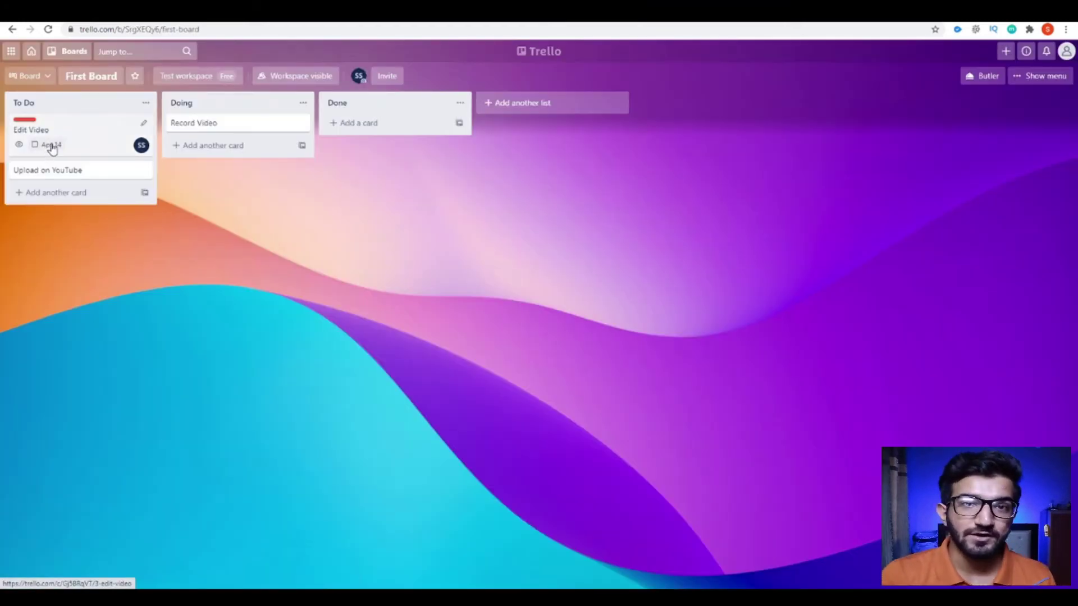
Look through the reminder options of the Edit Video card's due date, and remove the due date.
{"action": "left_click", "coordinate": [84, 136]}
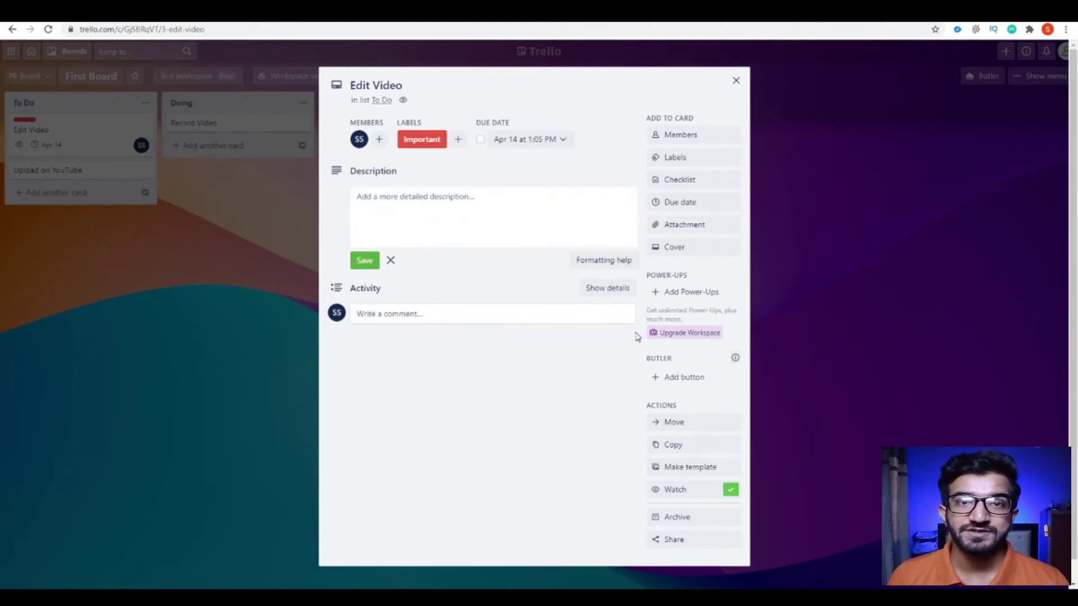
{"action": "left_click", "coordinate": [682, 202]}
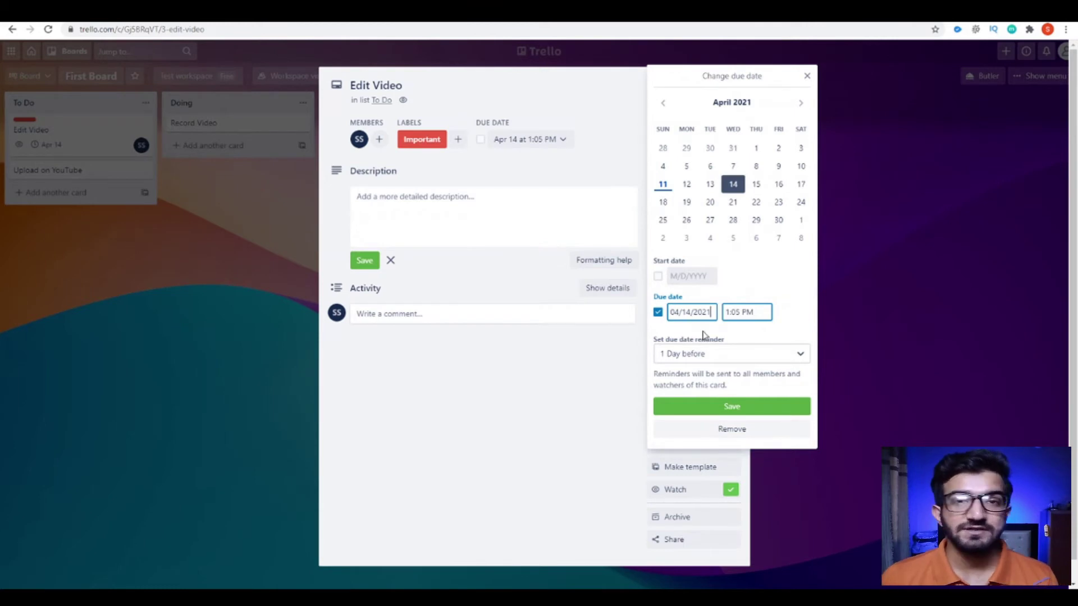
{"action": "left_click", "coordinate": [685, 355]}
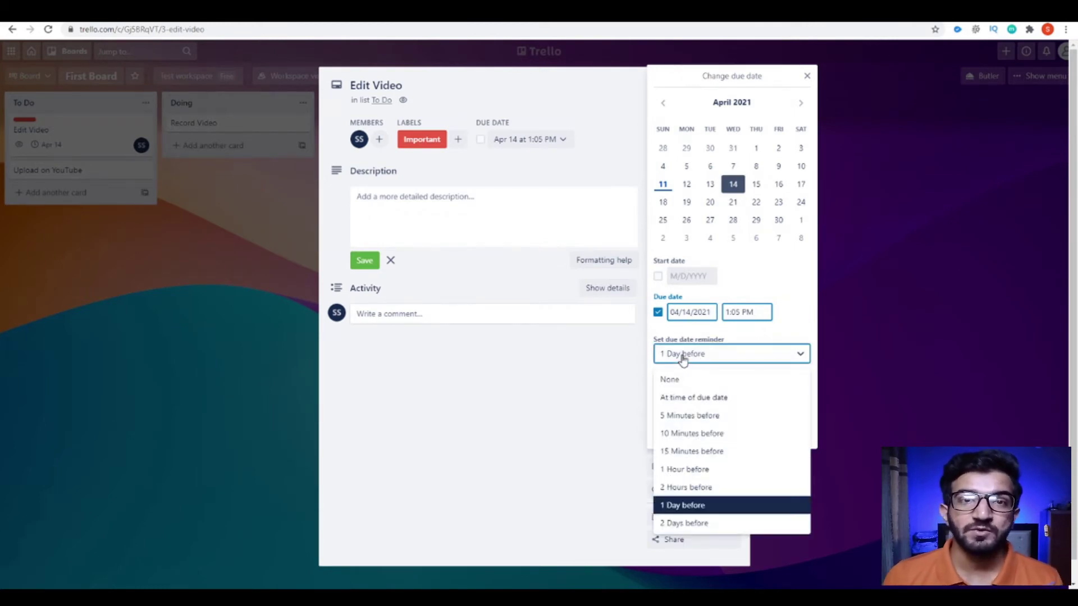
{"action": "left_click", "coordinate": [800, 308]}
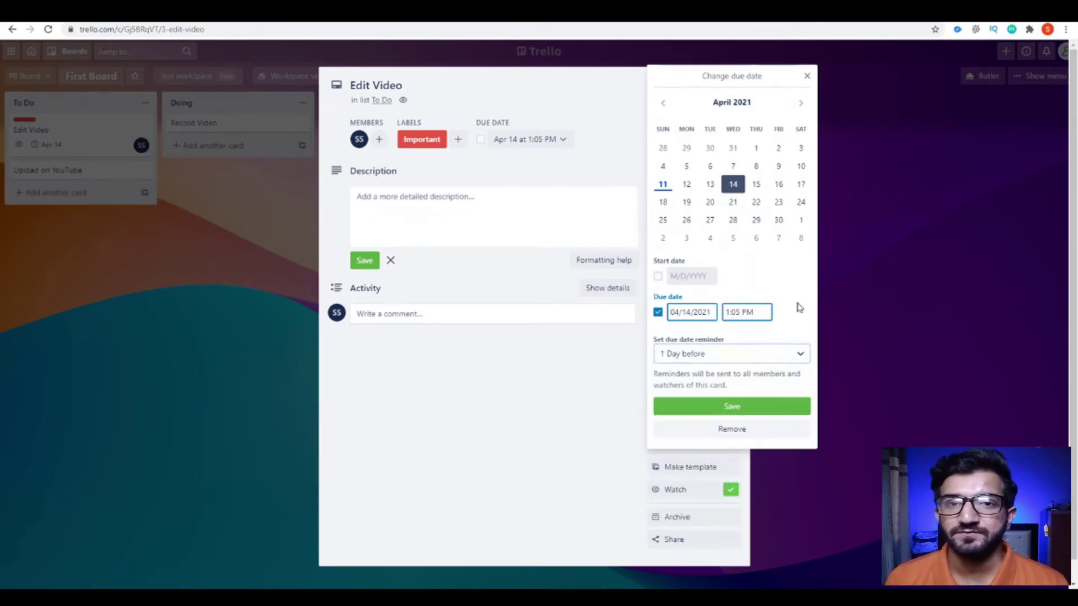
{"action": "left_click", "coordinate": [732, 429]}
Open the attachment source options for the Edit Video card.
{"action": "left_click", "coordinate": [671, 224]}
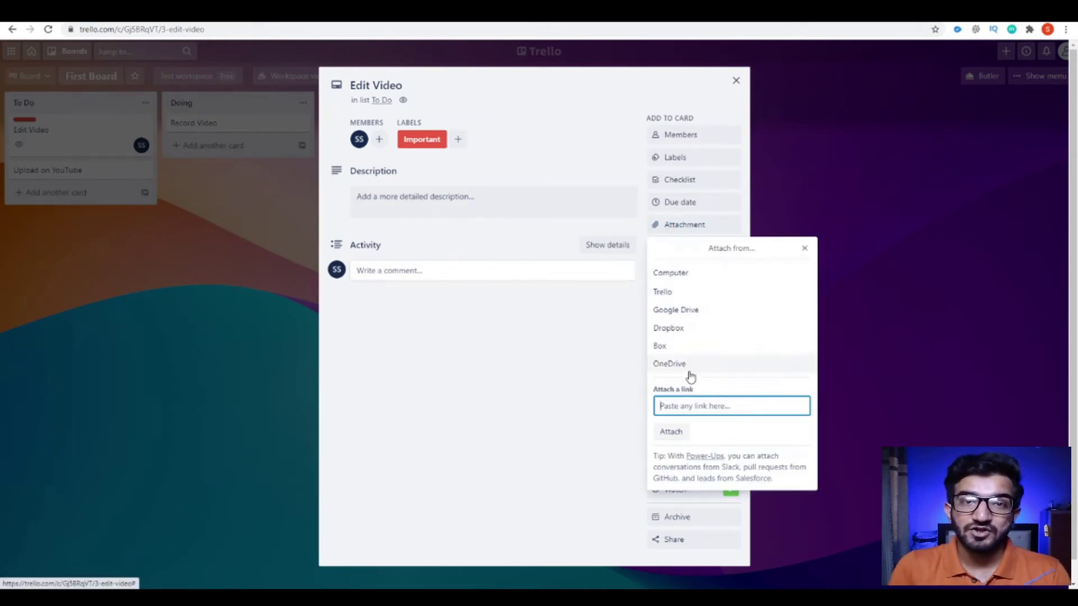